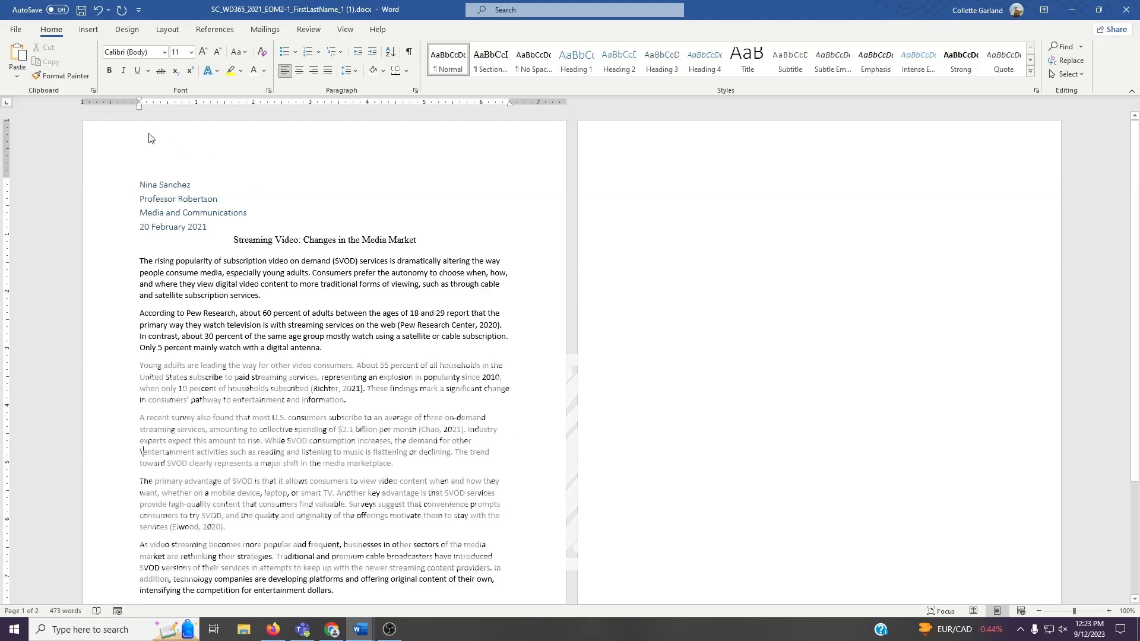
- Open Save As and browse to the Documents folder on this PC
{"action": "left_click", "coordinate": [18, 29]}
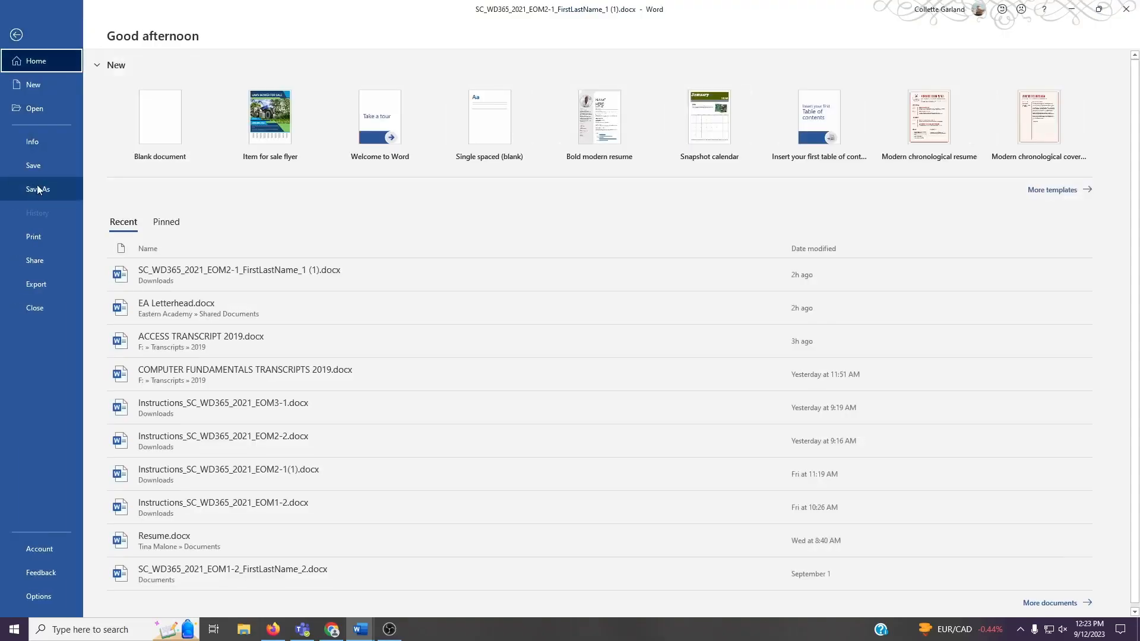
{"action": "left_click", "coordinate": [37, 189]}
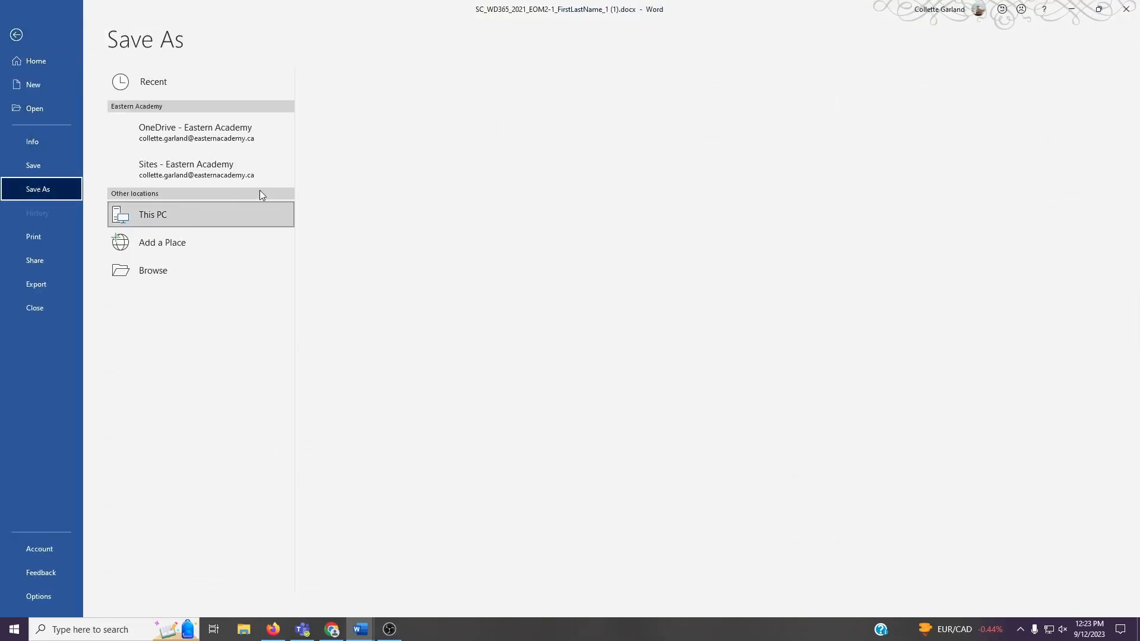
{"action": "left_click", "coordinate": [200, 274]}
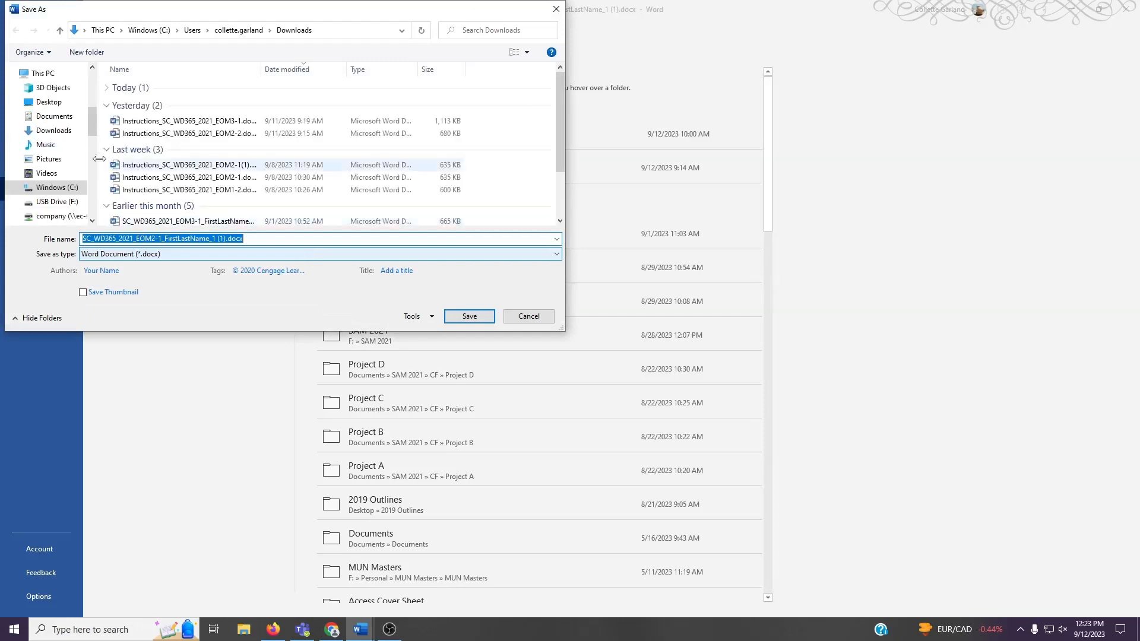
{"action": "left_click", "coordinate": [59, 118]}
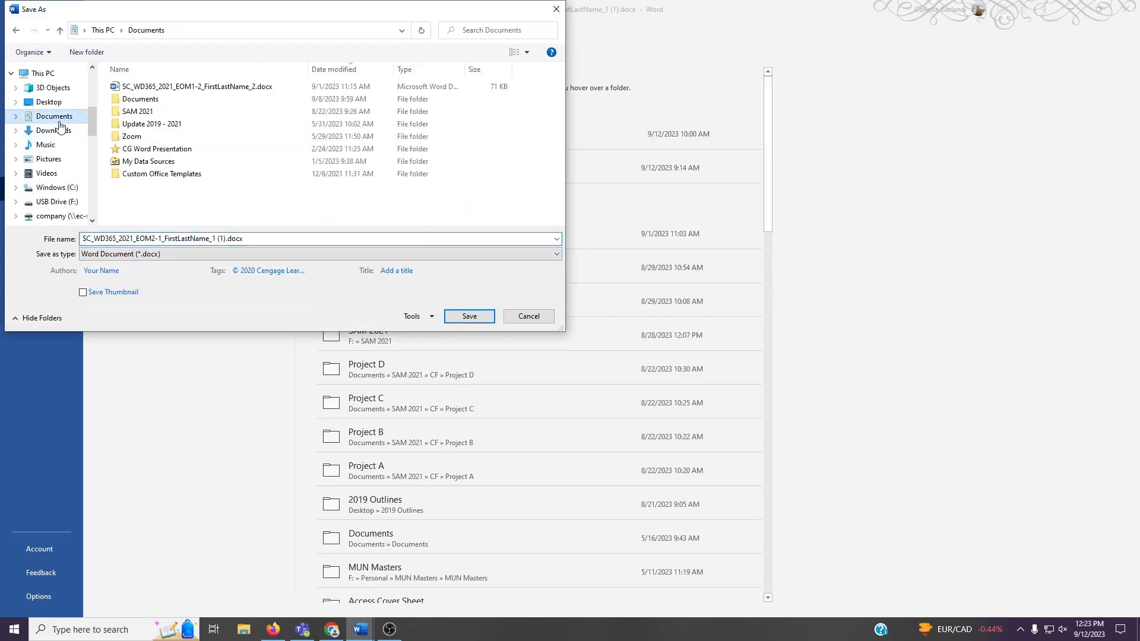
- Save the document as SC_WD365_2021_EOM2-1_FirstLastName_2.docx
{"action": "left_click", "coordinate": [223, 238]}
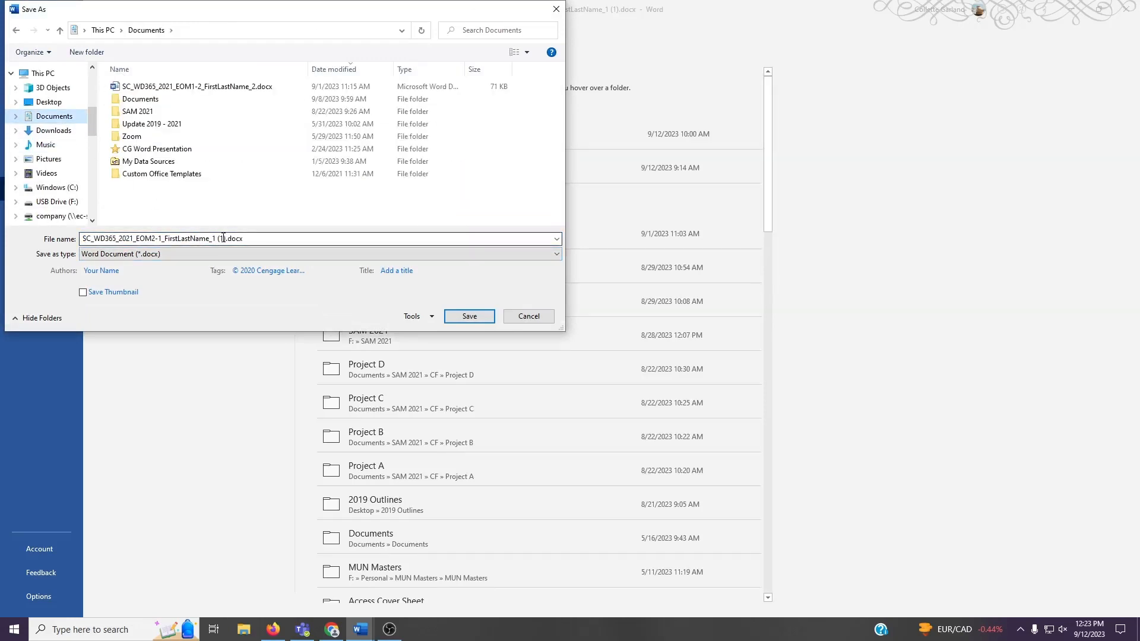
{"action": "key", "text": "ctrl+a"}
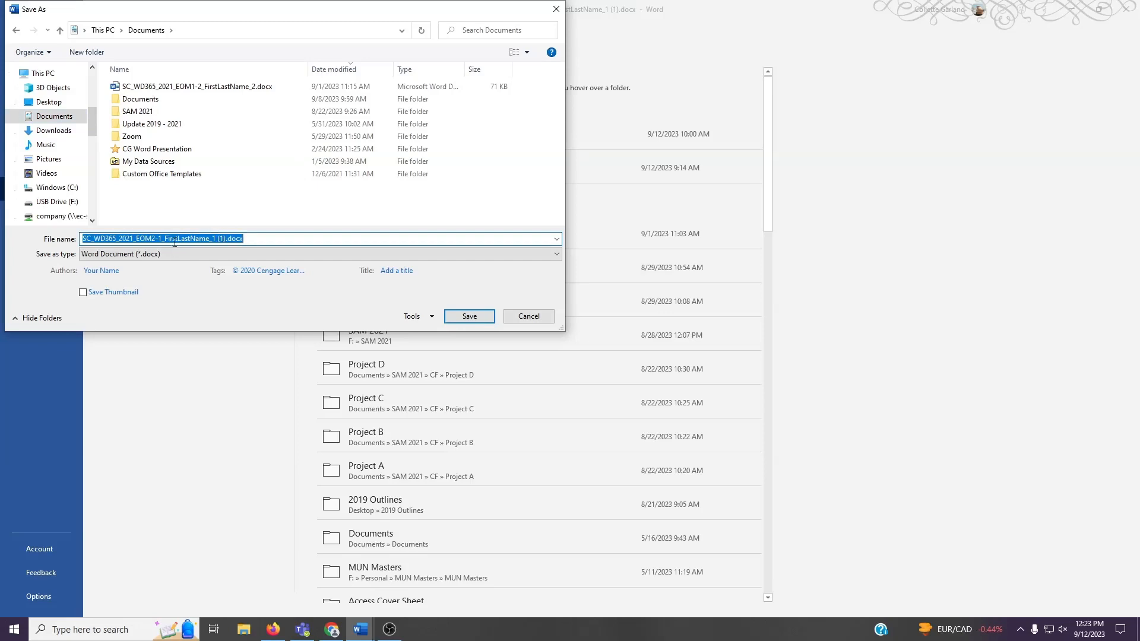
{"action": "left_click", "coordinate": [225, 238]}
{"action": "key", "text": "BackSpace"}
{"action": "key", "text": "BackSpace"}
{"action": "key", "text": "BackSpace"}
{"action": "key", "text": "BackSpace"}
{"action": "key", "text": "BackSpace"}
{"action": "key", "text": "BackSpace"}
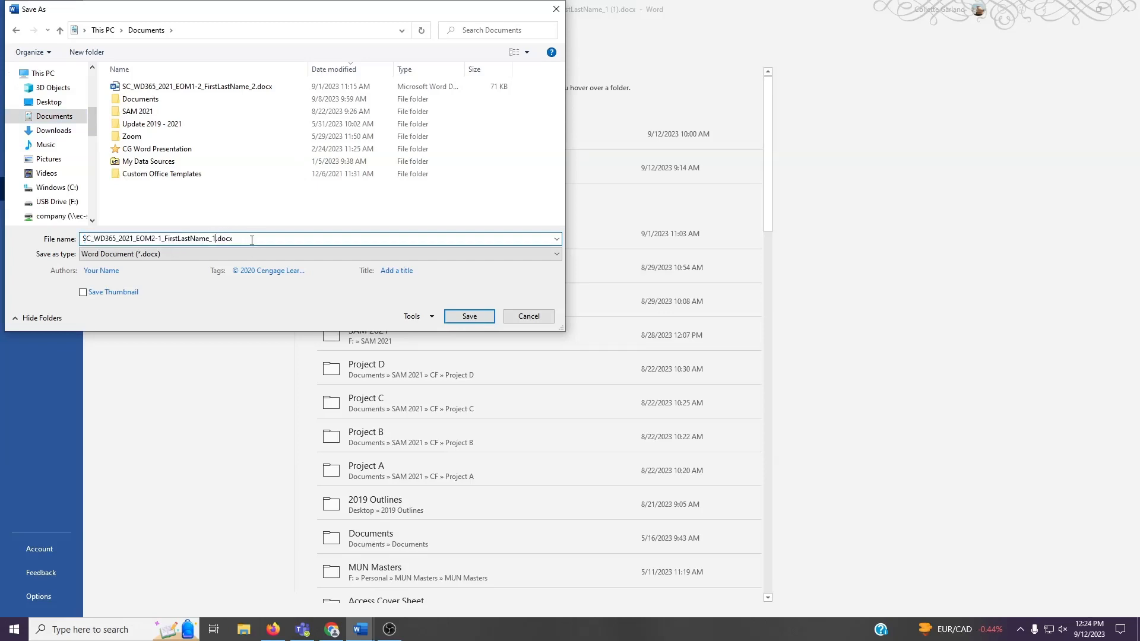
{"action": "type", "text": "_2"}
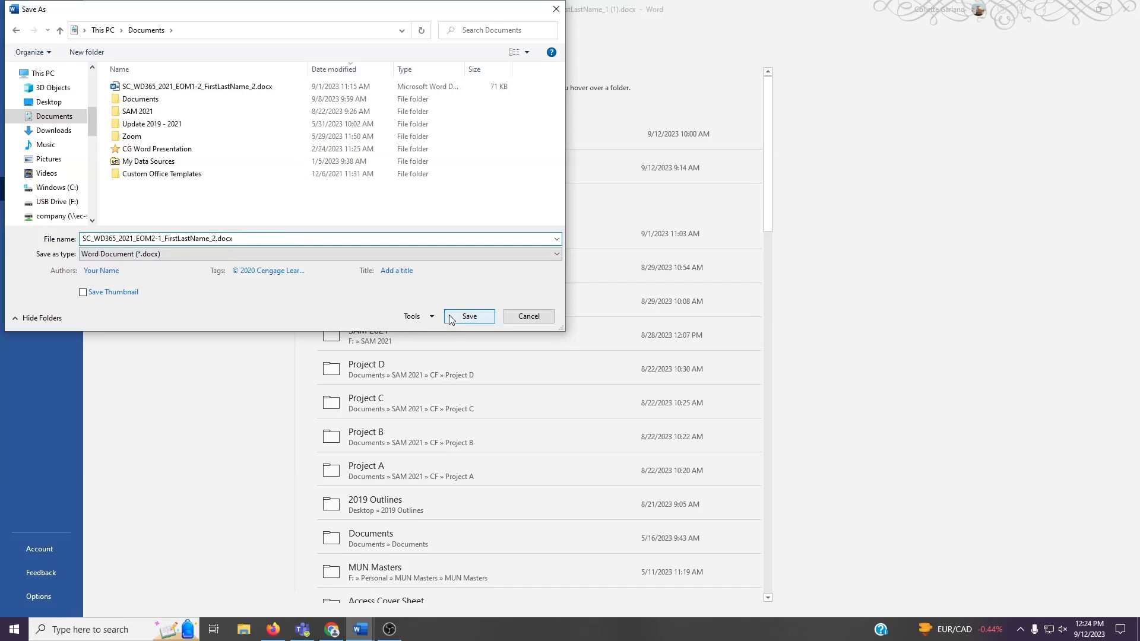
{"action": "left_click", "coordinate": [469, 316]}
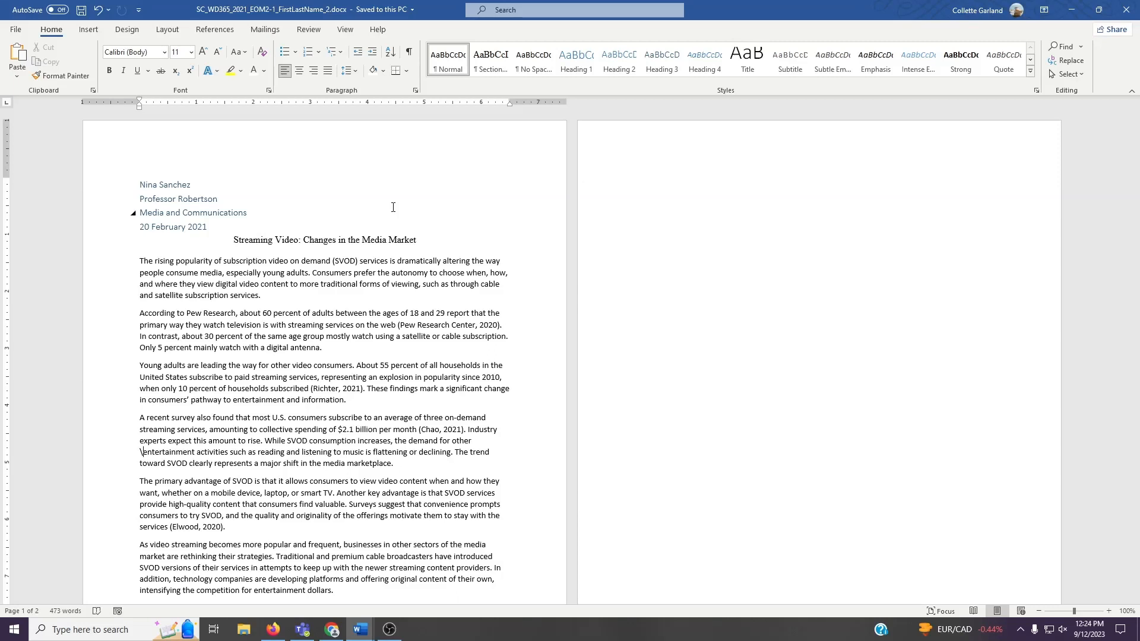
- Change the citation and bibliography style to MLA
{"action": "left_click", "coordinate": [220, 35]}
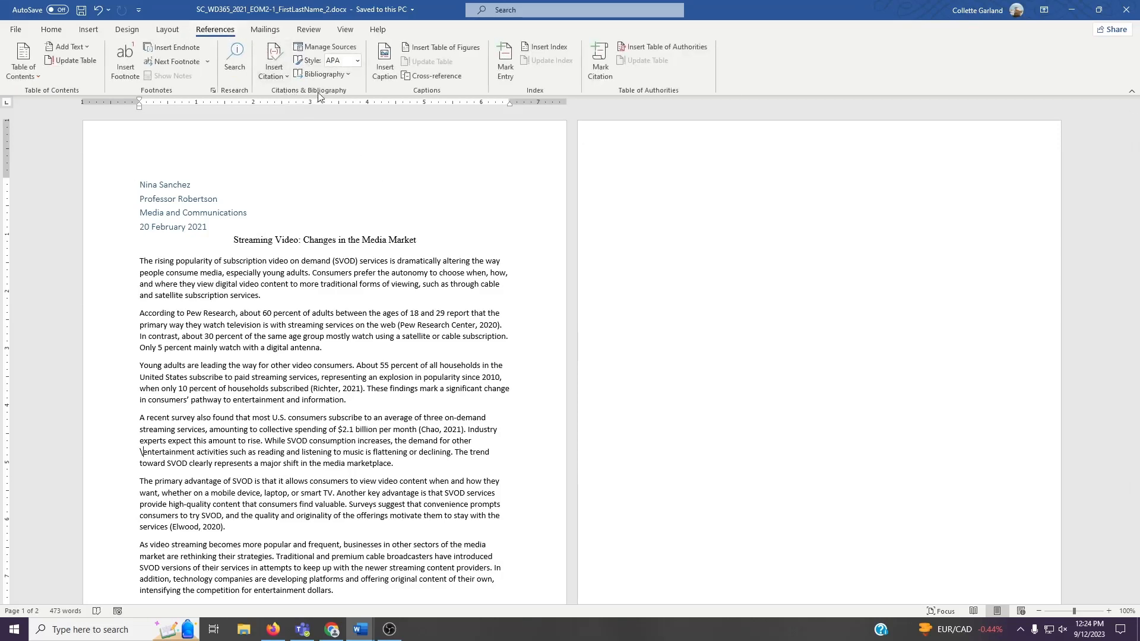
{"action": "left_click", "coordinate": [357, 62]}
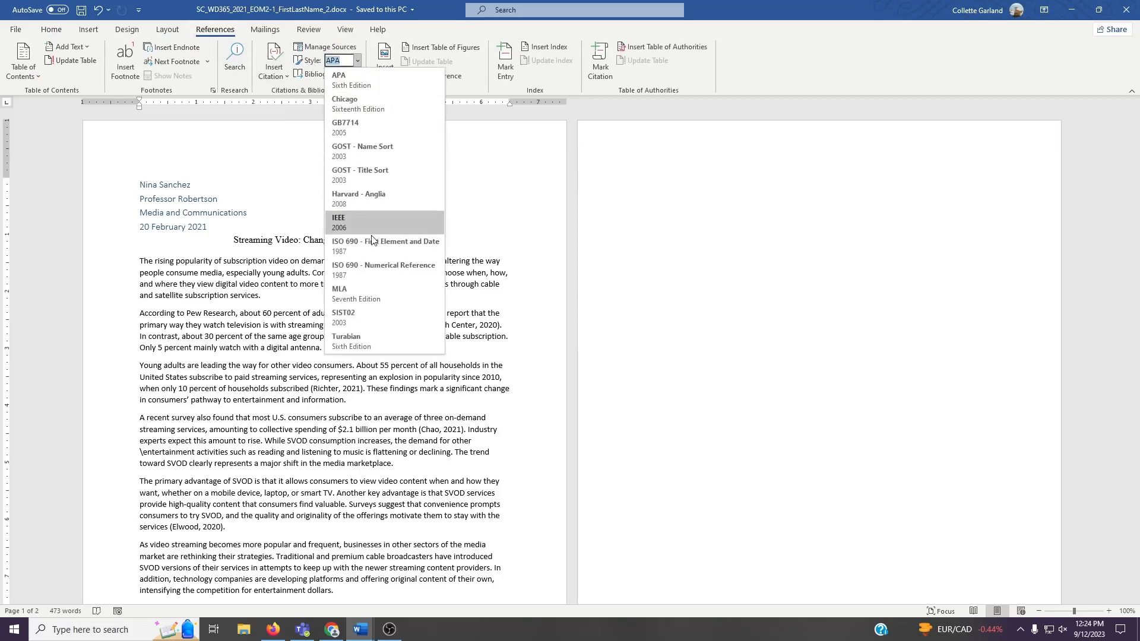
{"action": "left_click", "coordinate": [362, 291]}
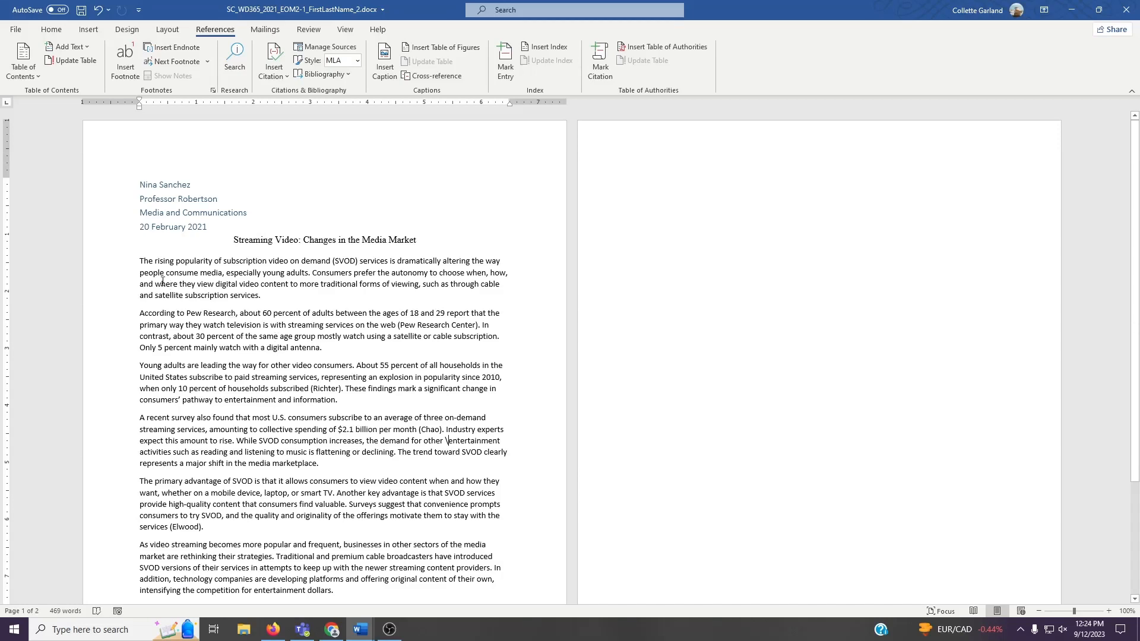
- Format the first body paragraph in Times New Roman at 12 pt
{"action": "left_click_drag", "start_coordinate": [140, 261], "coordinate": [212, 260]}
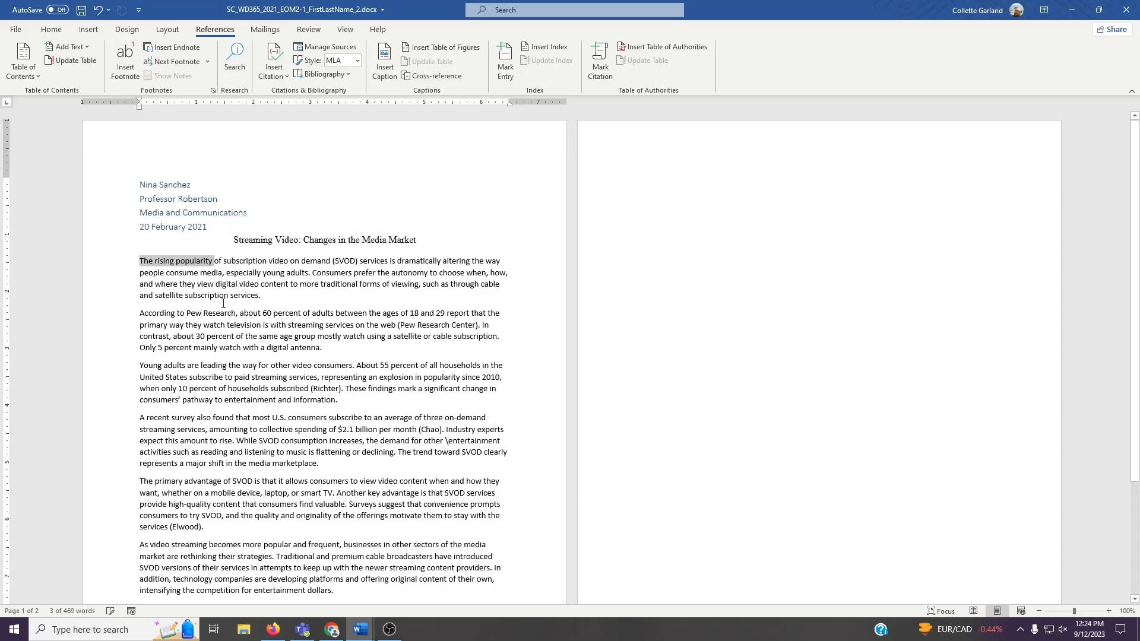
{"action": "left_click_drag", "start_coordinate": [155, 295], "coordinate": [267, 293]}
{"action": "left_click", "coordinate": [267, 294]}
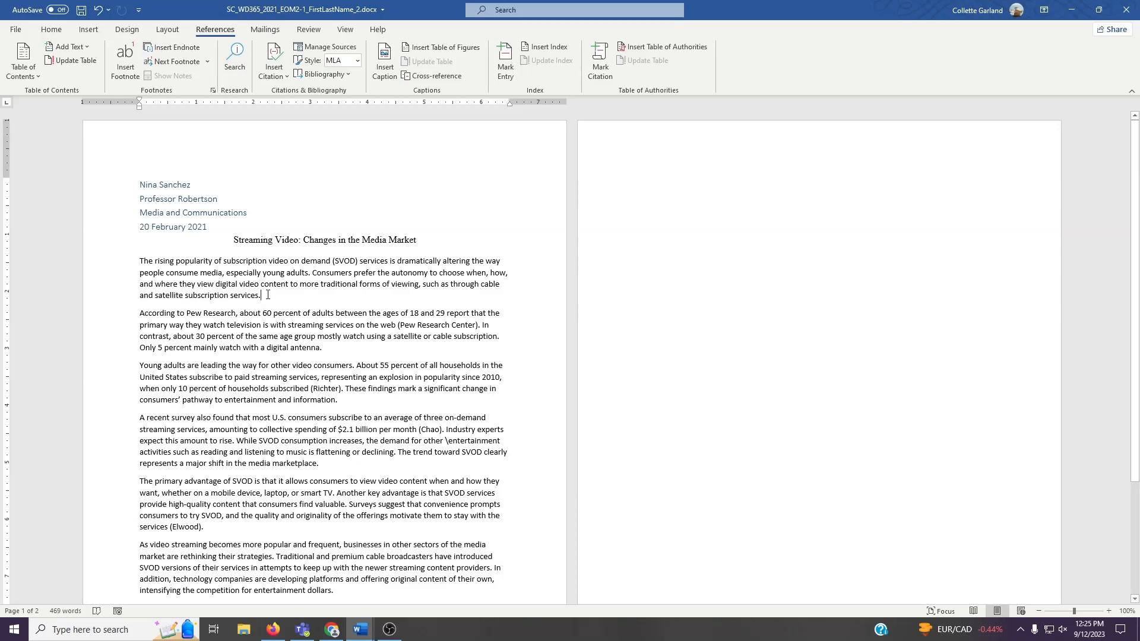
{"action": "left_click_drag", "start_coordinate": [261, 295], "coordinate": [148, 268]}
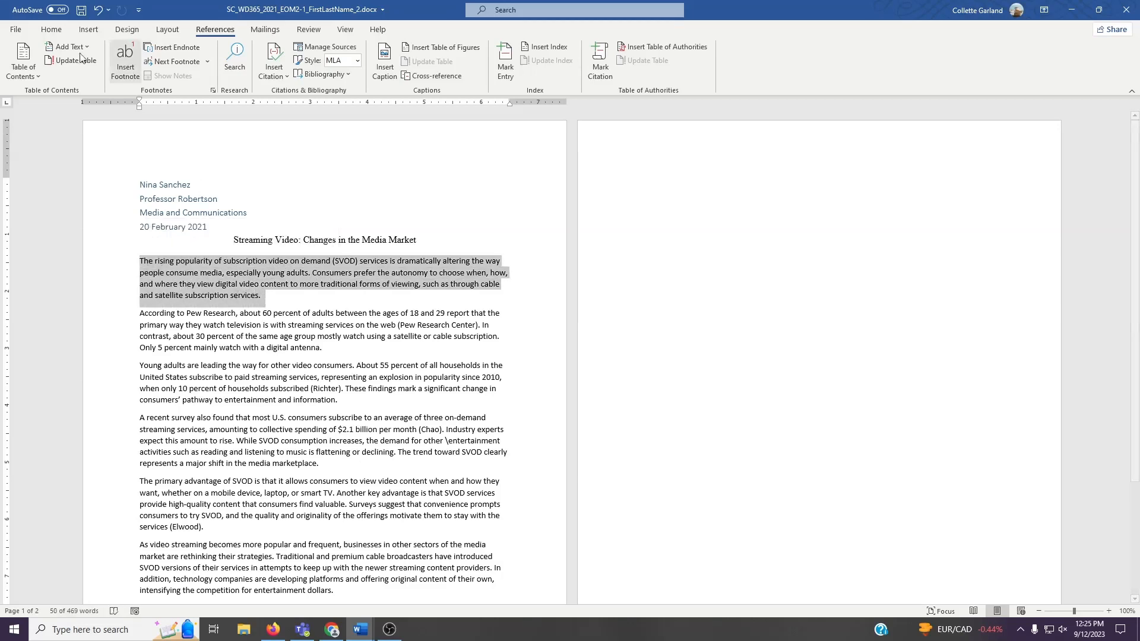
{"action": "left_click", "coordinate": [59, 31]}
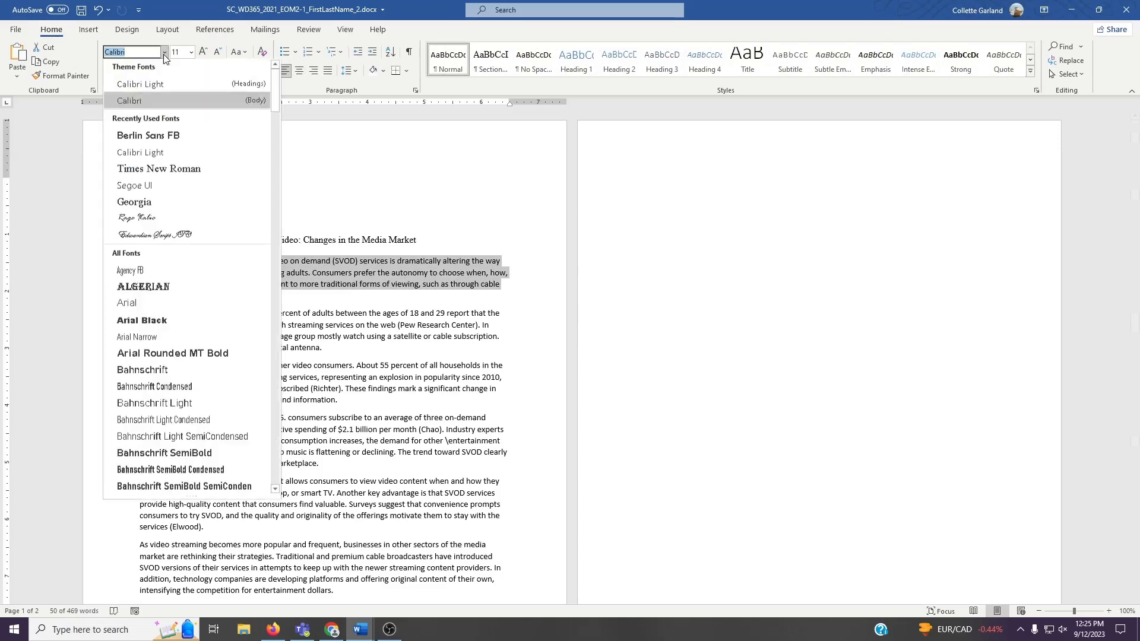
{"action": "left_click", "coordinate": [165, 52]}
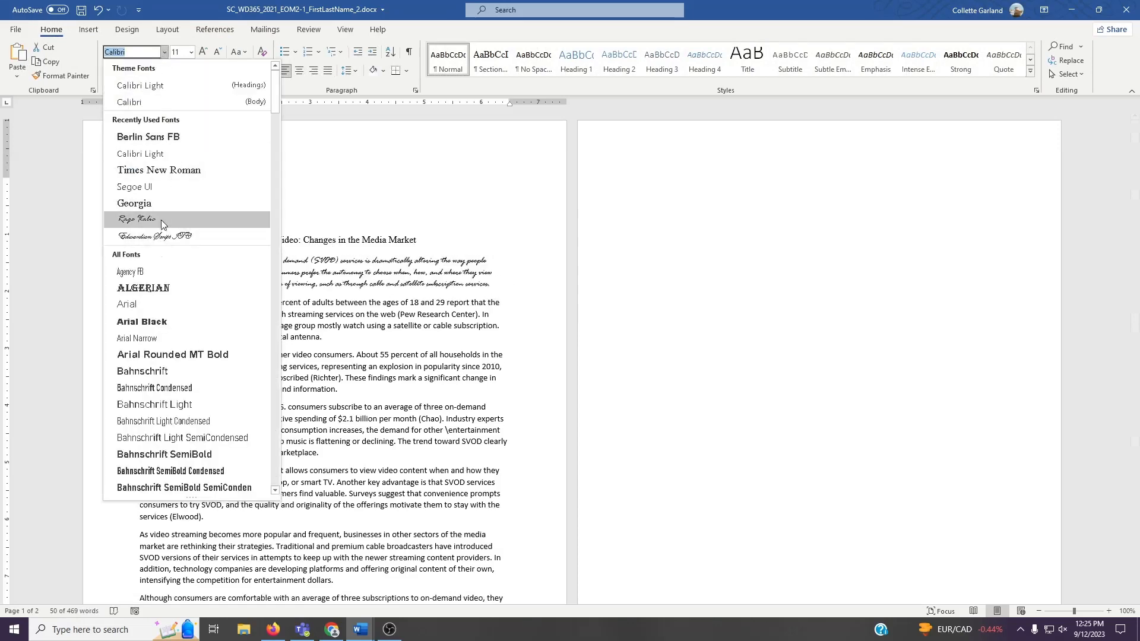
{"action": "left_click", "coordinate": [159, 170]}
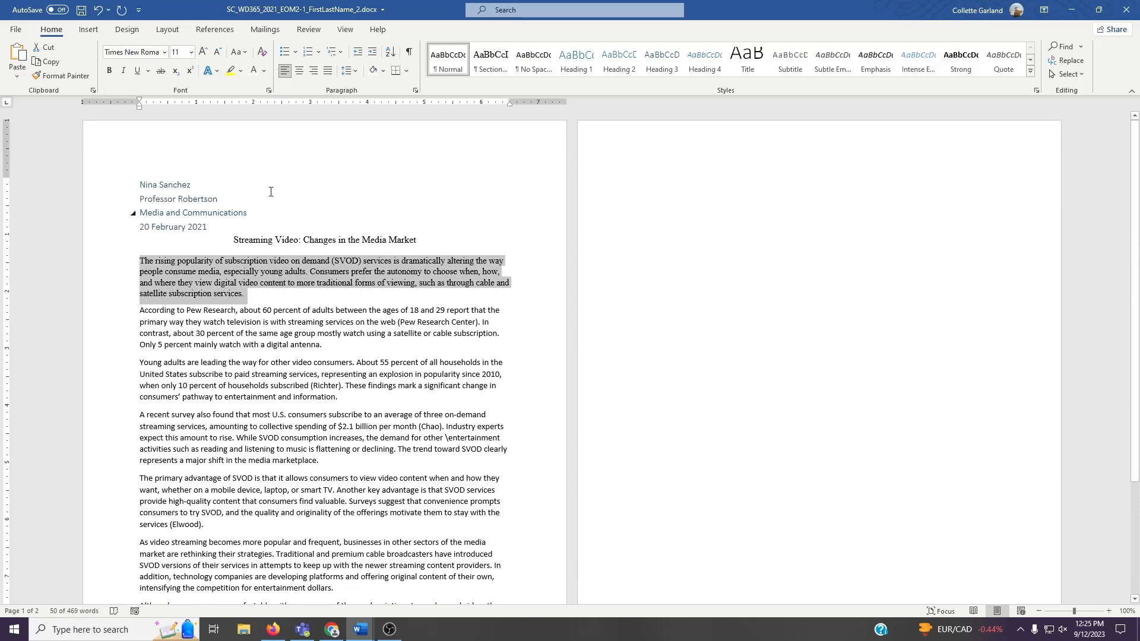
{"action": "left_click", "coordinate": [191, 52]}
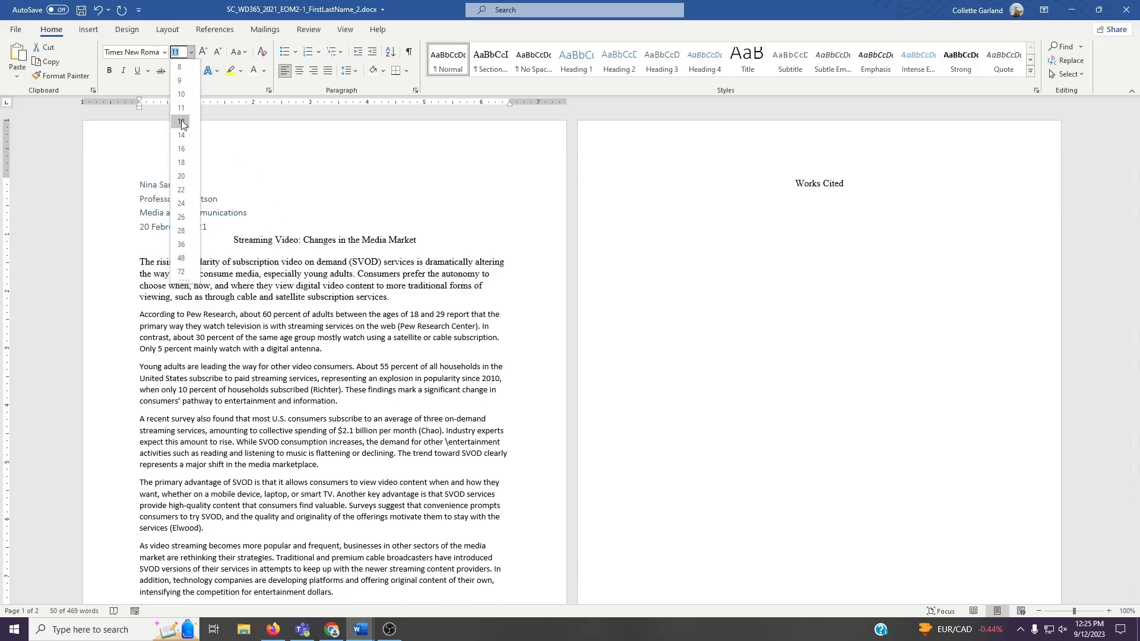
{"action": "left_click", "coordinate": [181, 121]}
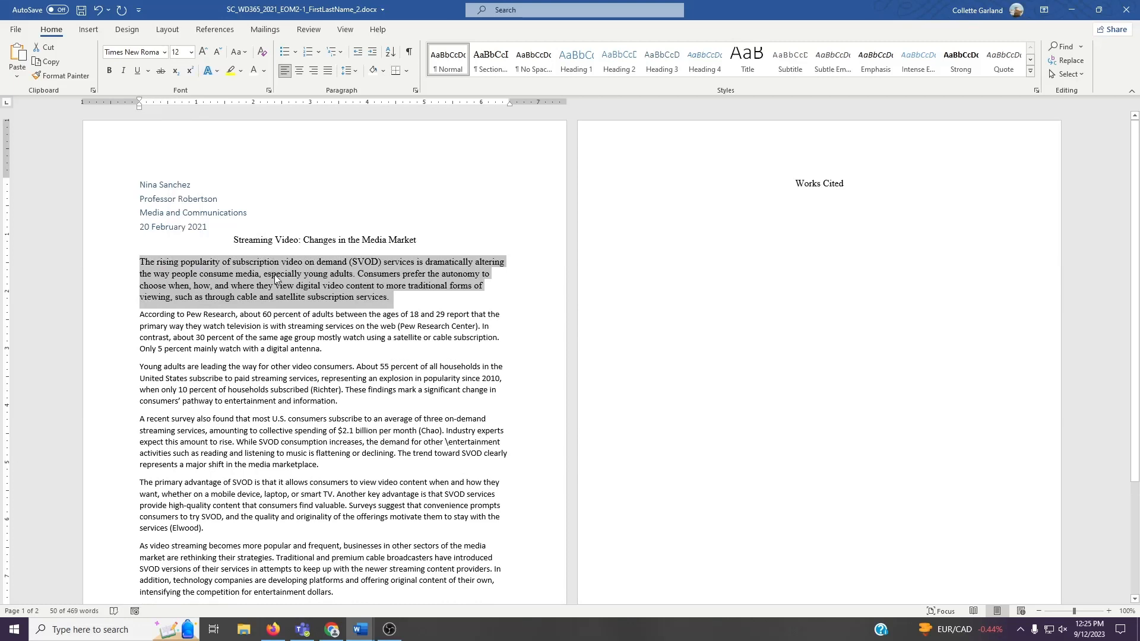
- Give the paragraph double line spacing and reduce its spacing after in the Paragraph dialog
{"action": "left_click", "coordinate": [350, 72]}
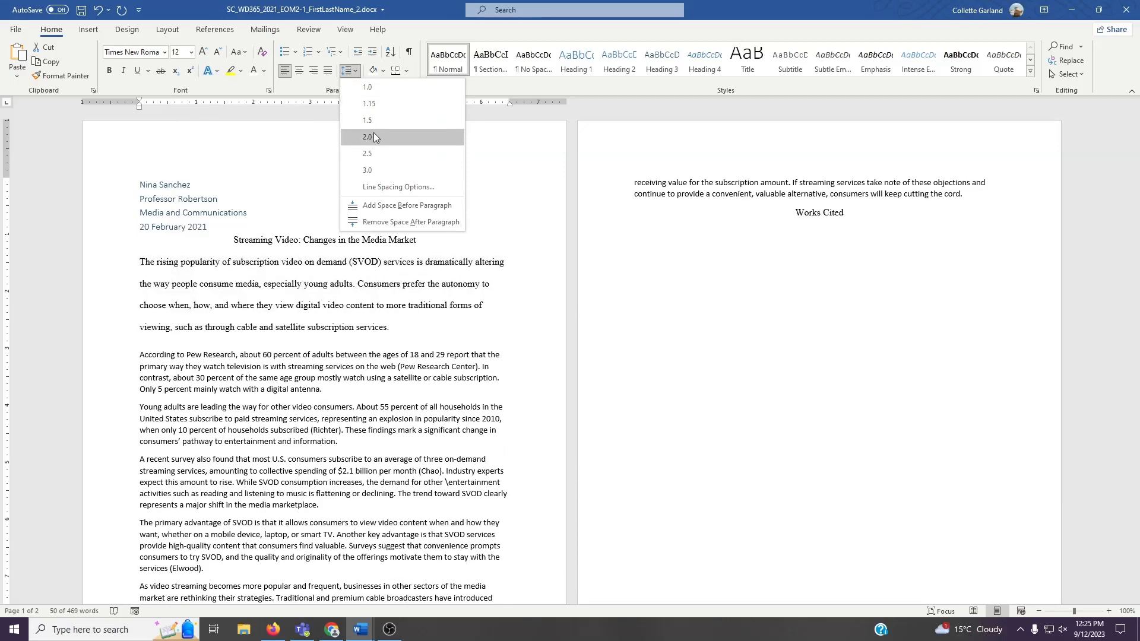
{"action": "left_click", "coordinate": [373, 136]}
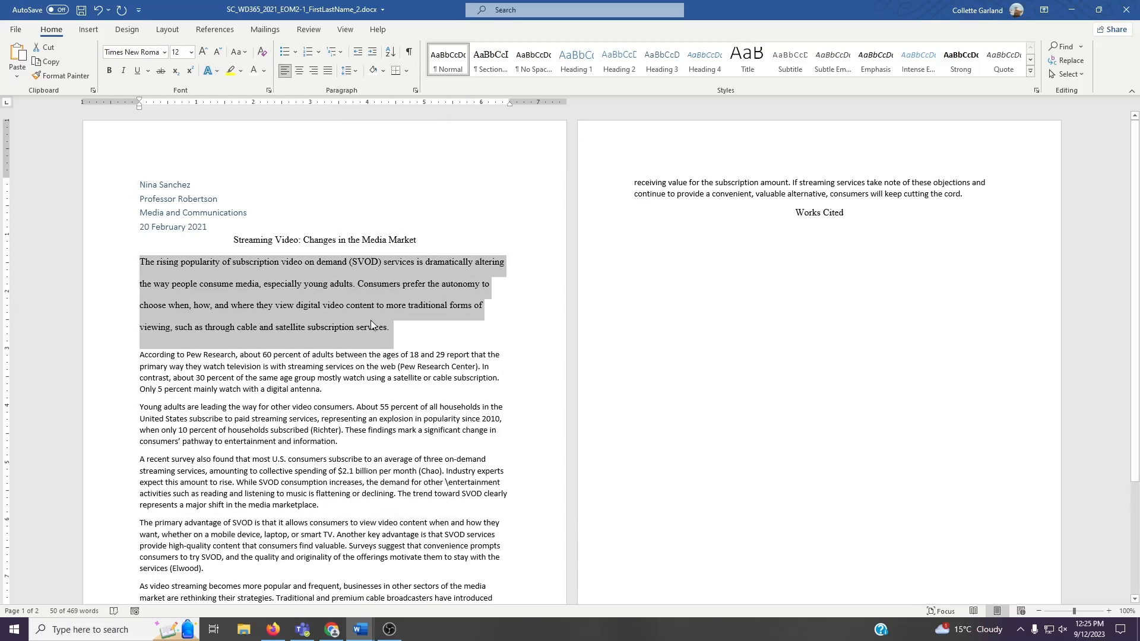
{"action": "left_click", "coordinate": [415, 92]}
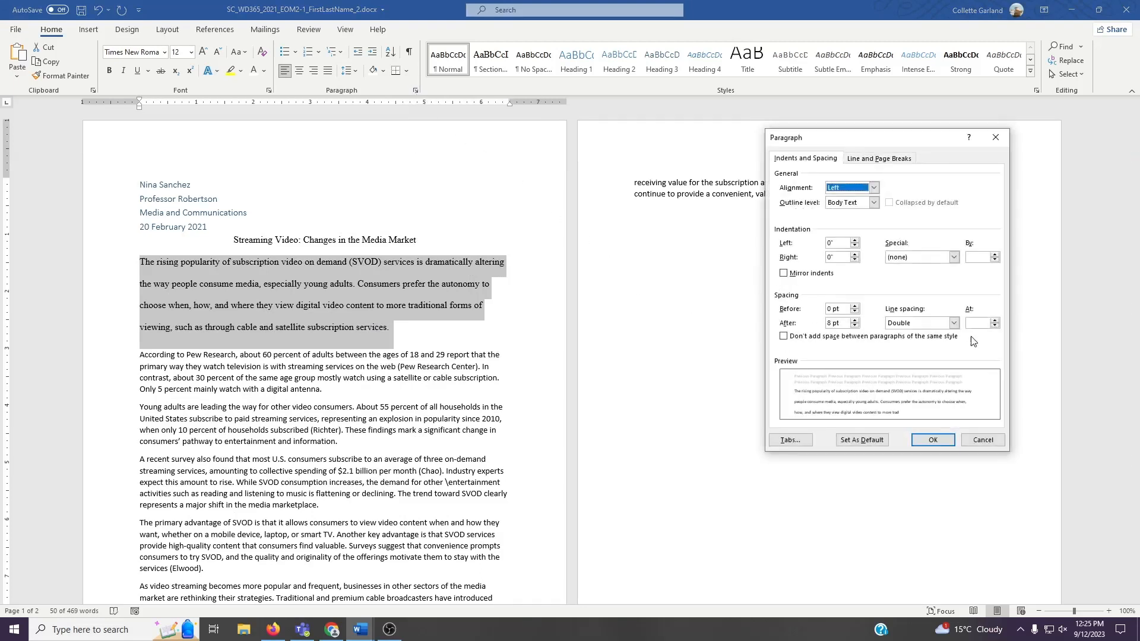
{"action": "left_click", "coordinate": [854, 326]}
{"action": "left_click", "coordinate": [921, 441]}
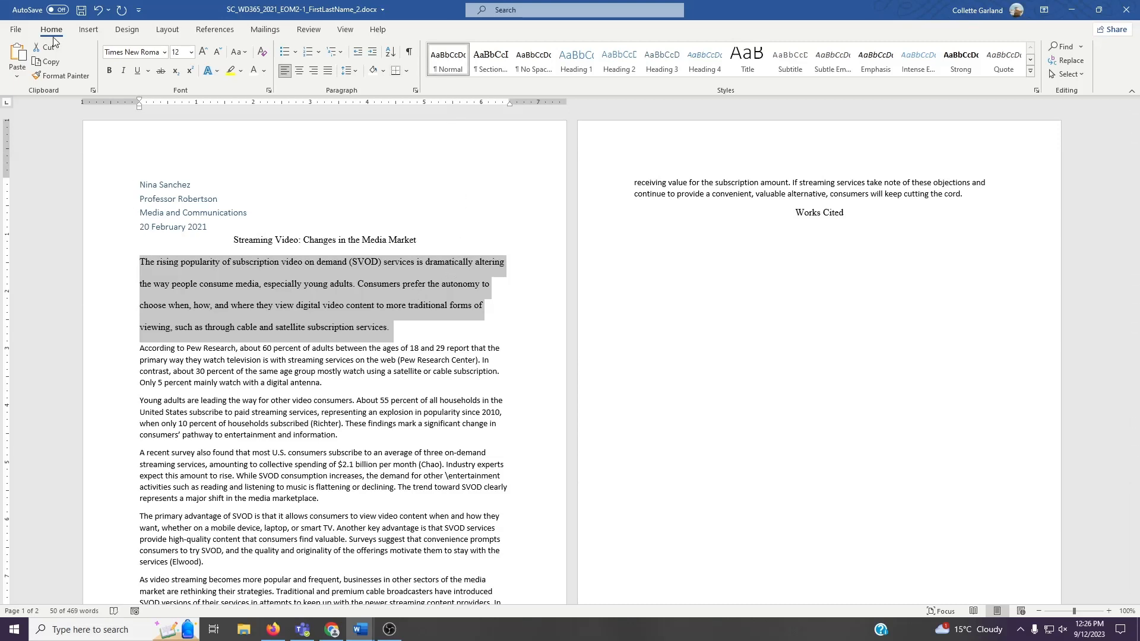
- Update the Normal style to match the selected paragraph
{"action": "right_click", "coordinate": [448, 68]}
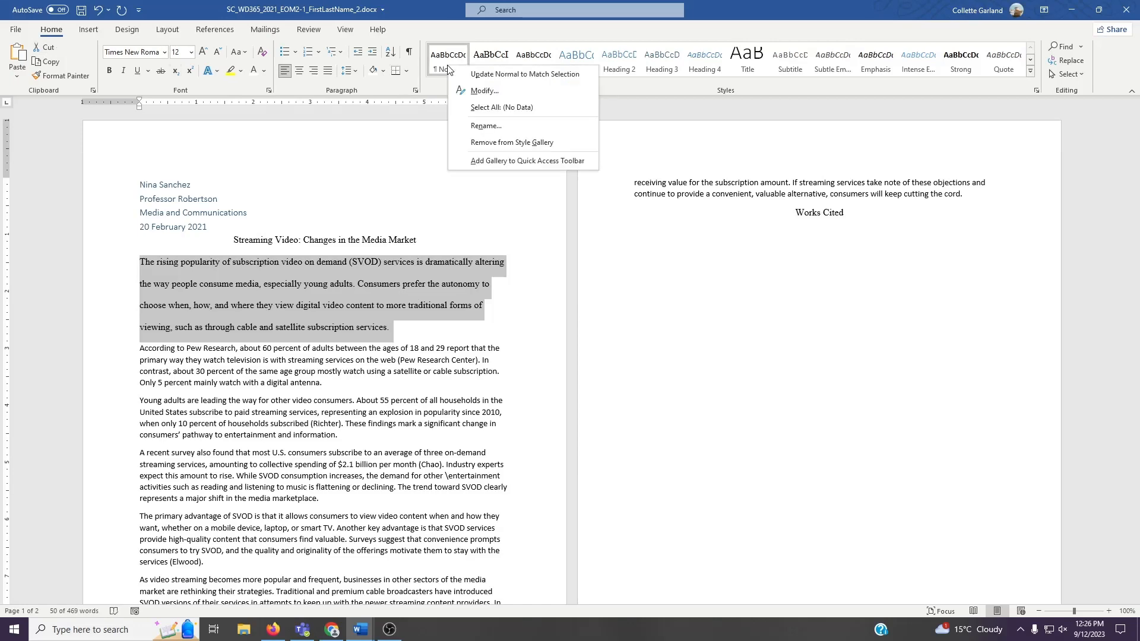
{"action": "left_click", "coordinate": [487, 76]}
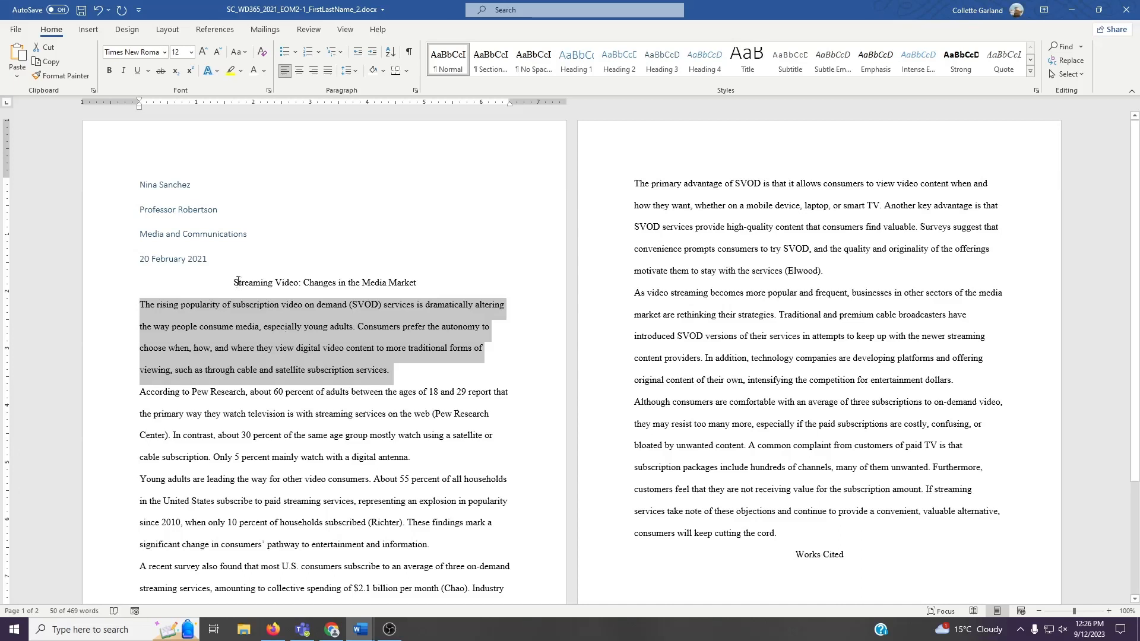
- Inspect the style of the name and course lines, toggling formatting marks on and off
{"action": "left_click", "coordinate": [228, 229]}
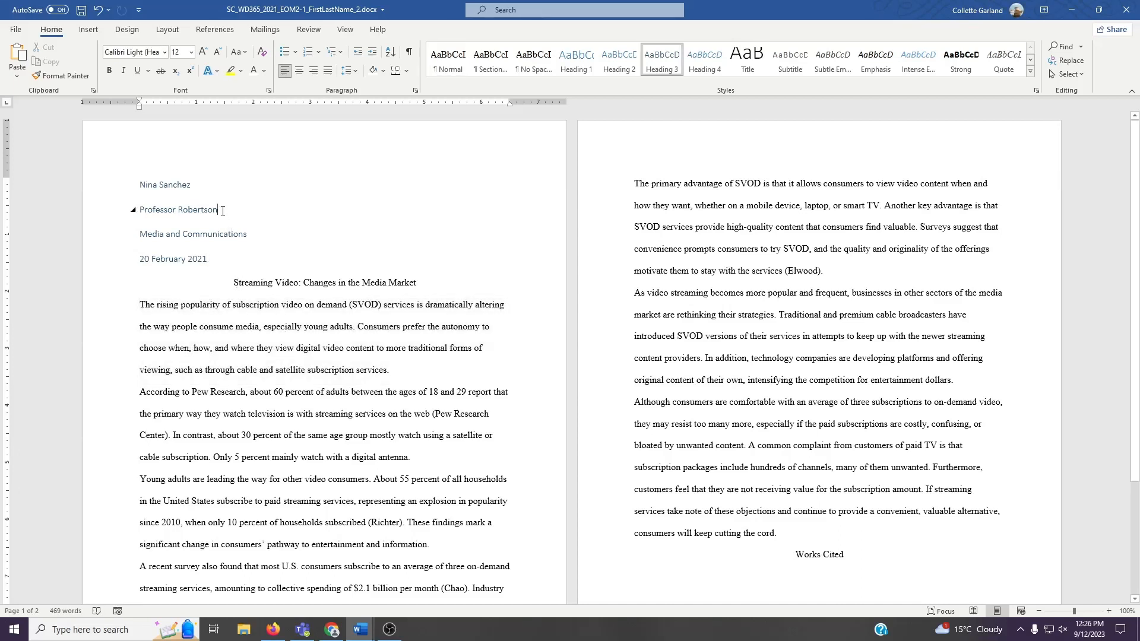
{"action": "left_click", "coordinate": [209, 184]}
{"action": "left_click", "coordinate": [408, 54]}
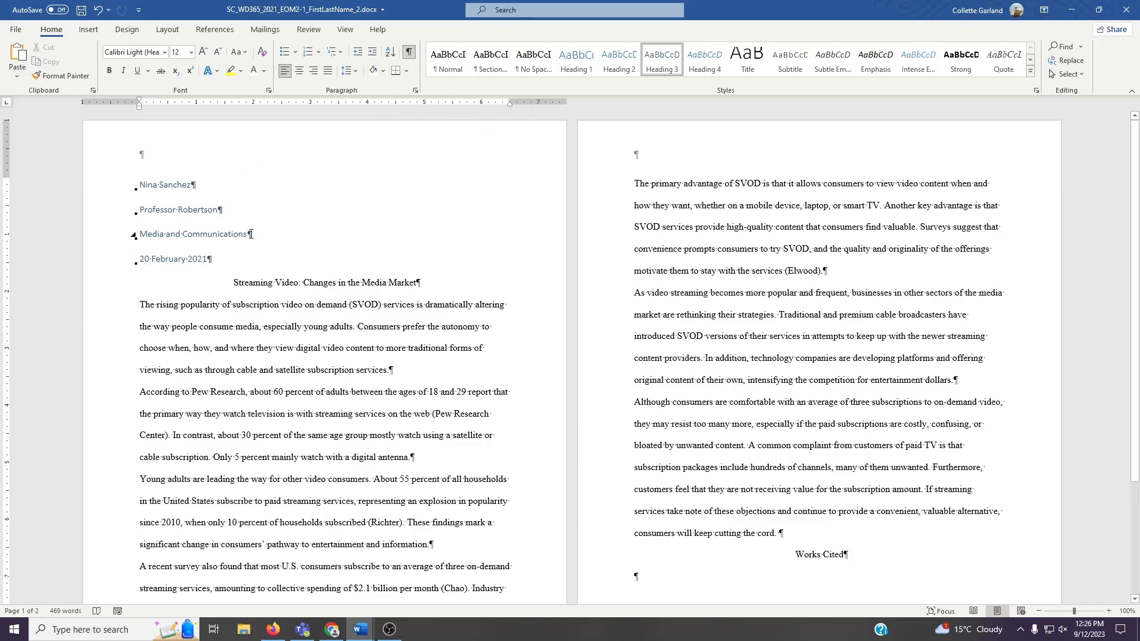
{"action": "left_click", "coordinate": [409, 52]}
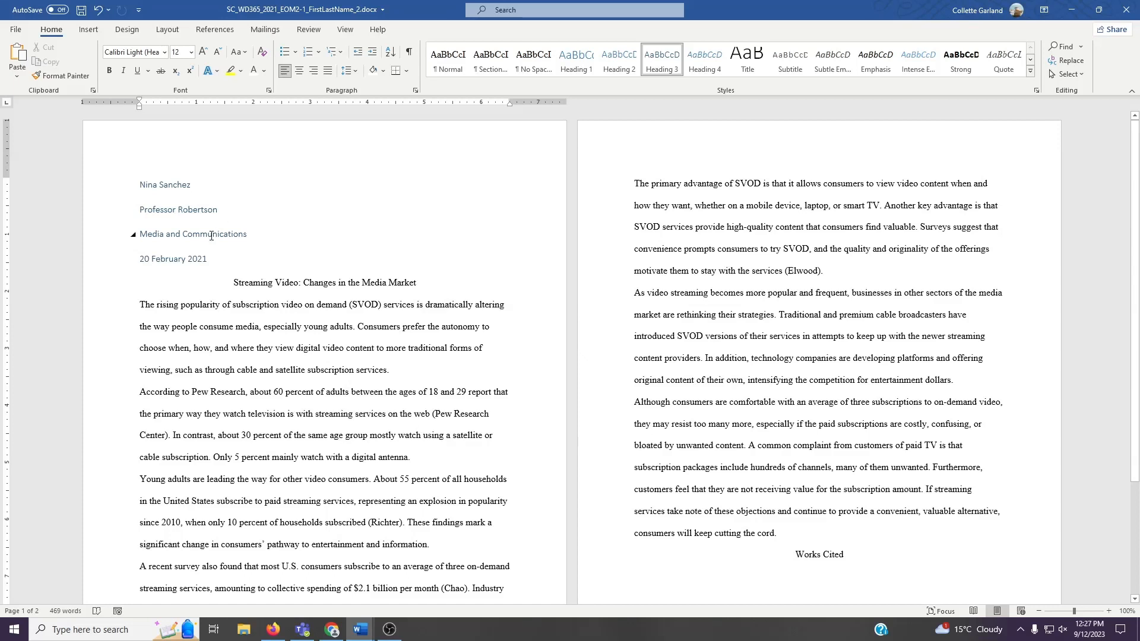
- Select the four header lines and undo the last formatting change
{"action": "left_click_drag", "start_coordinate": [211, 259], "coordinate": [125, 200]}
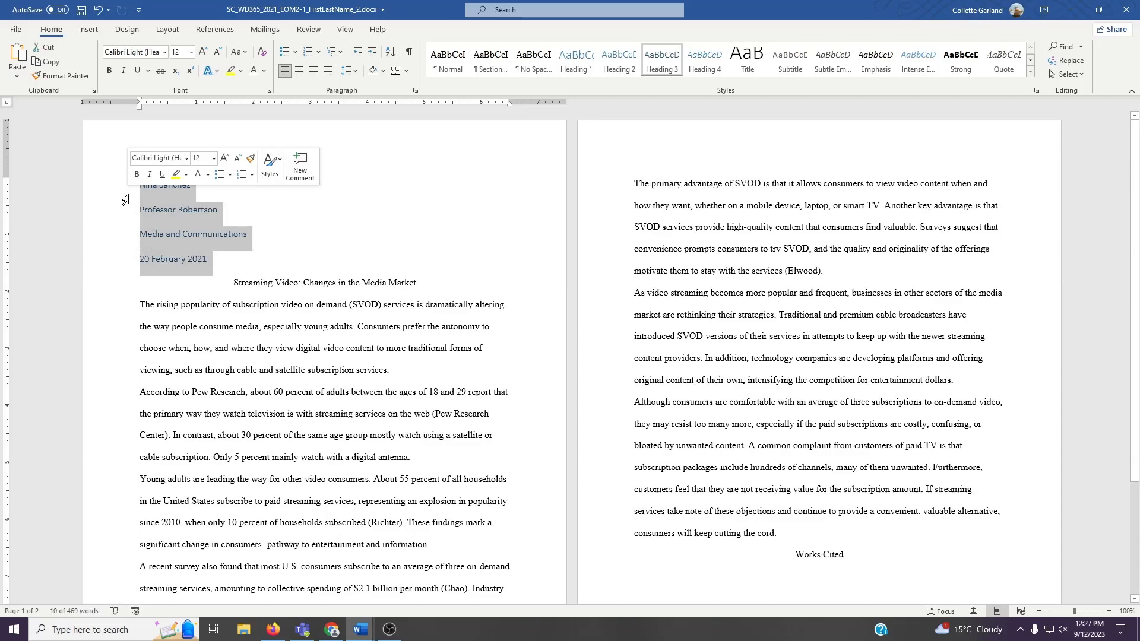
{"action": "key", "text": "ctrl+z"}
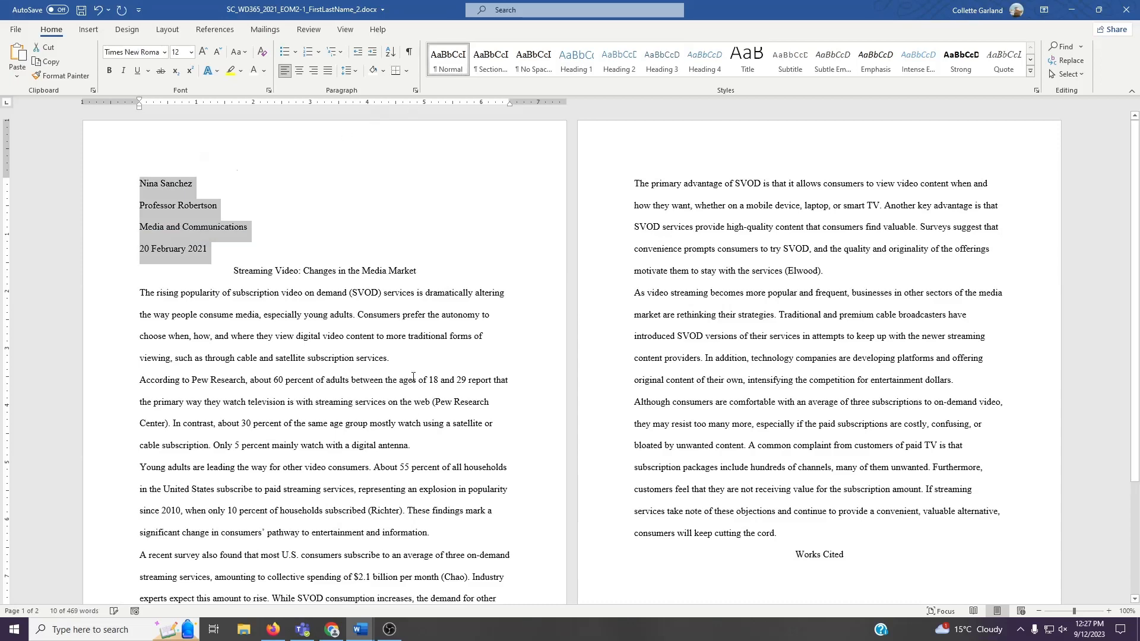
{"action": "left_click", "coordinate": [376, 394]}
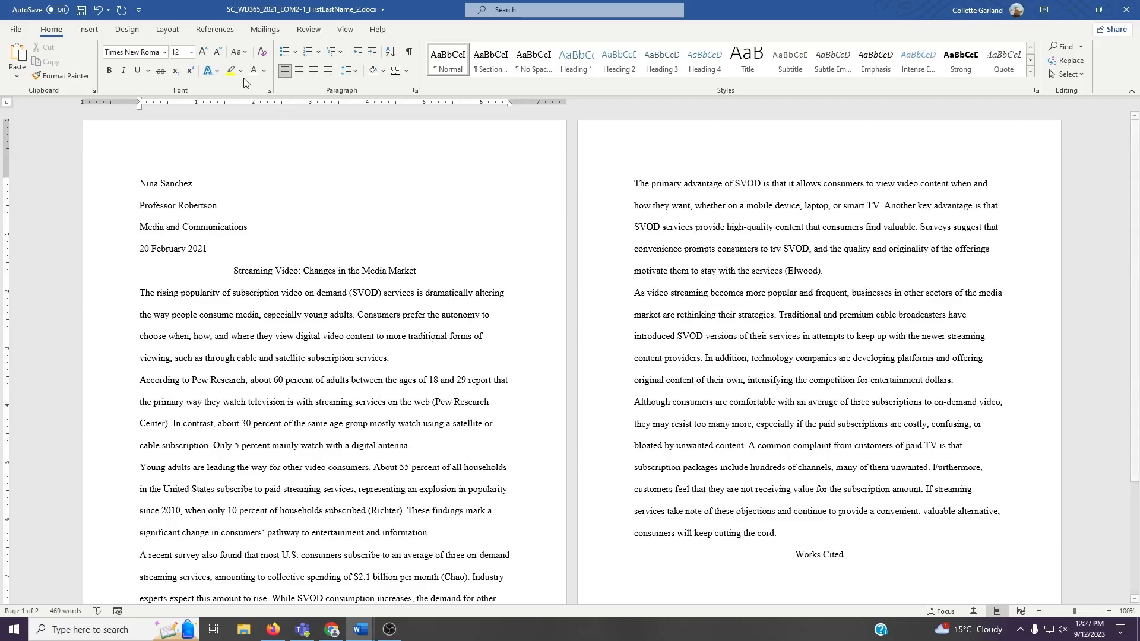
- Open the page header for editing and enter the author's last name, right-aligned
{"action": "left_click", "coordinate": [89, 31]}
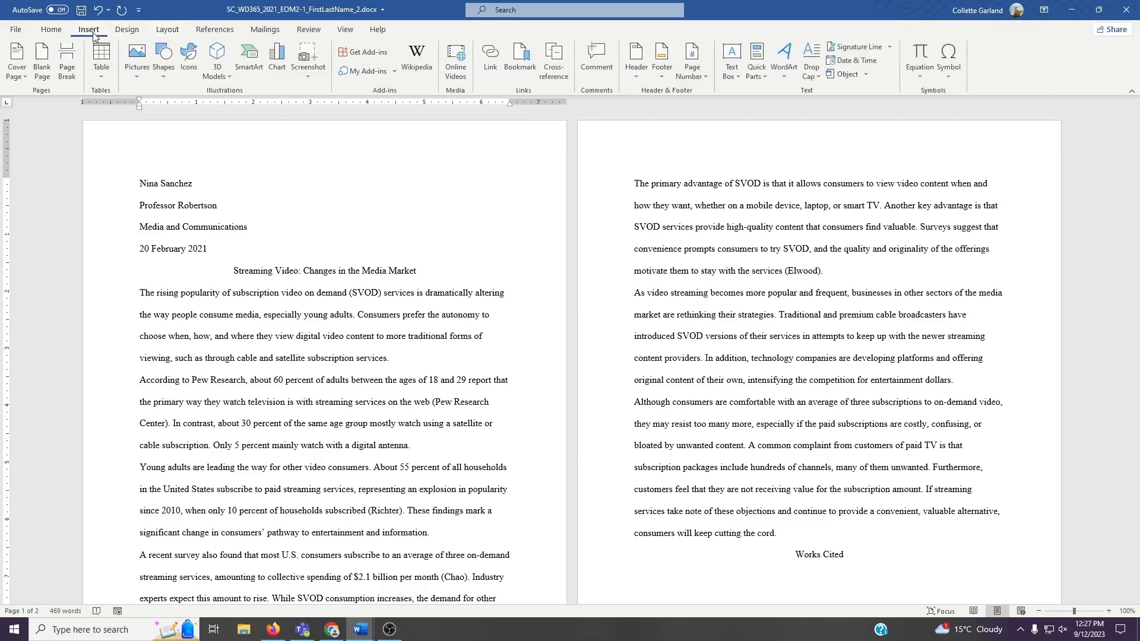
{"action": "left_click", "coordinate": [641, 74]}
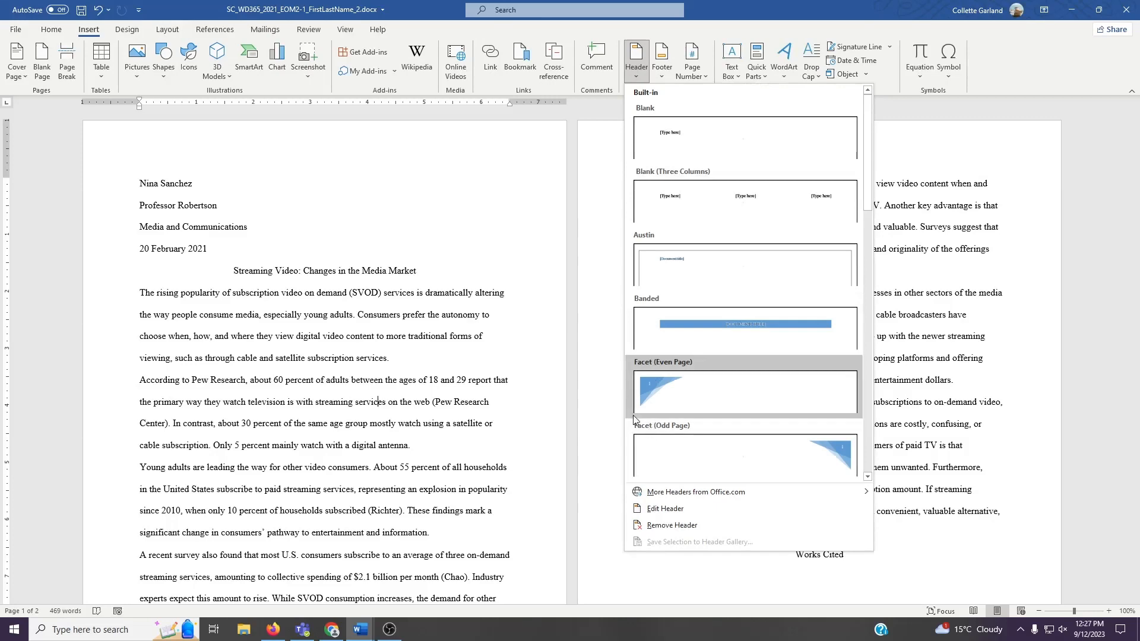
{"action": "left_click", "coordinate": [659, 510]}
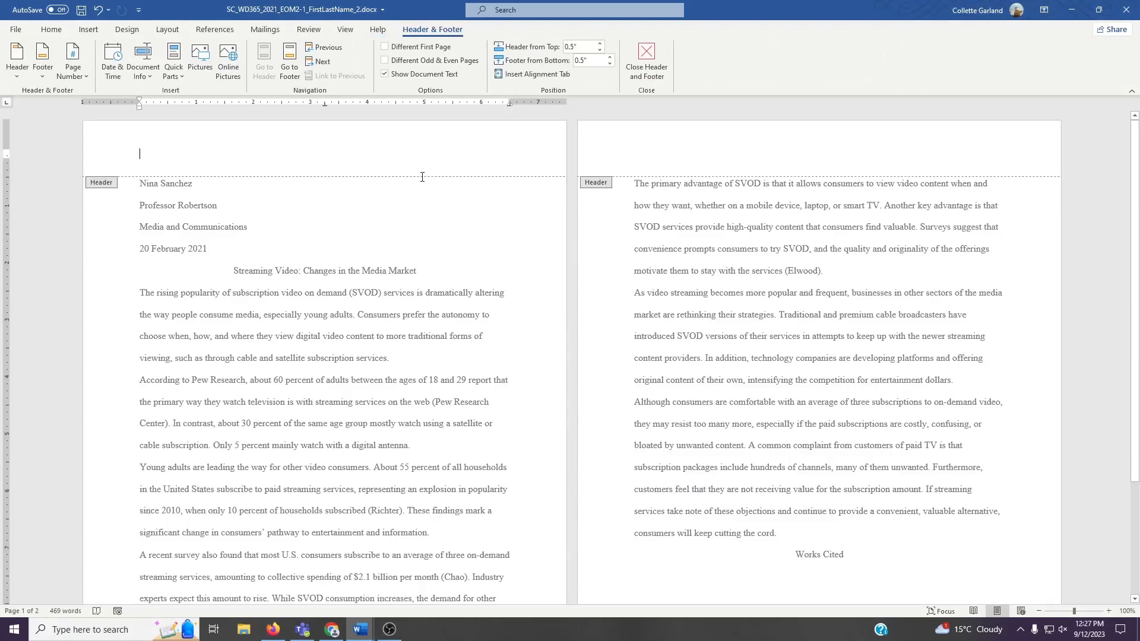
{"action": "left_click", "coordinate": [51, 29]}
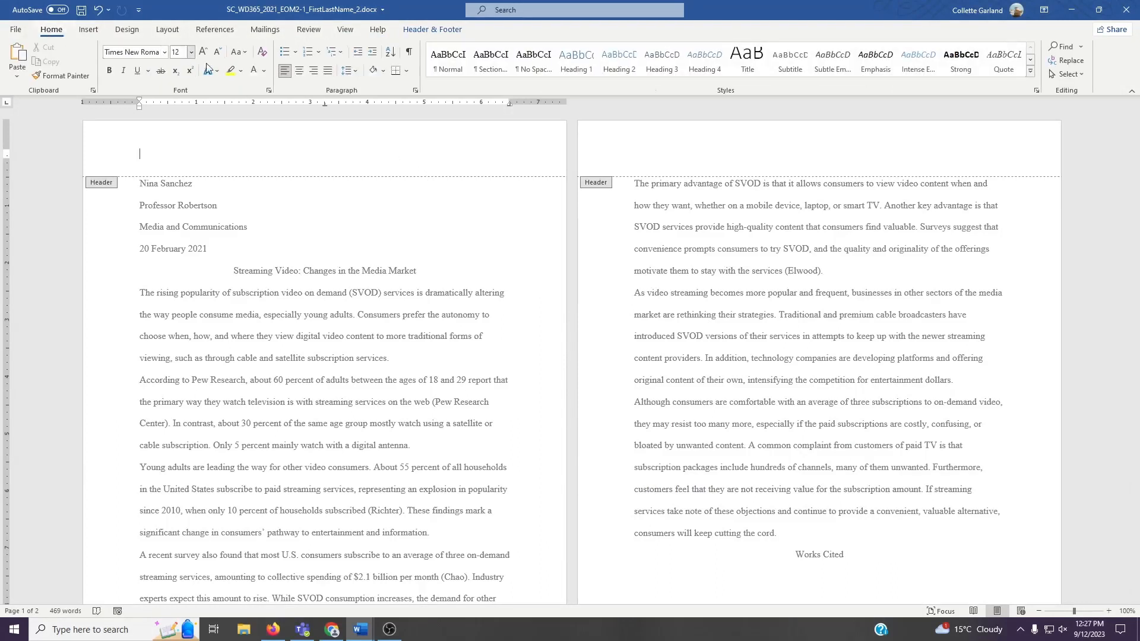
{"action": "left_click", "coordinate": [311, 72]}
{"action": "type", "text": "Sanchez"}
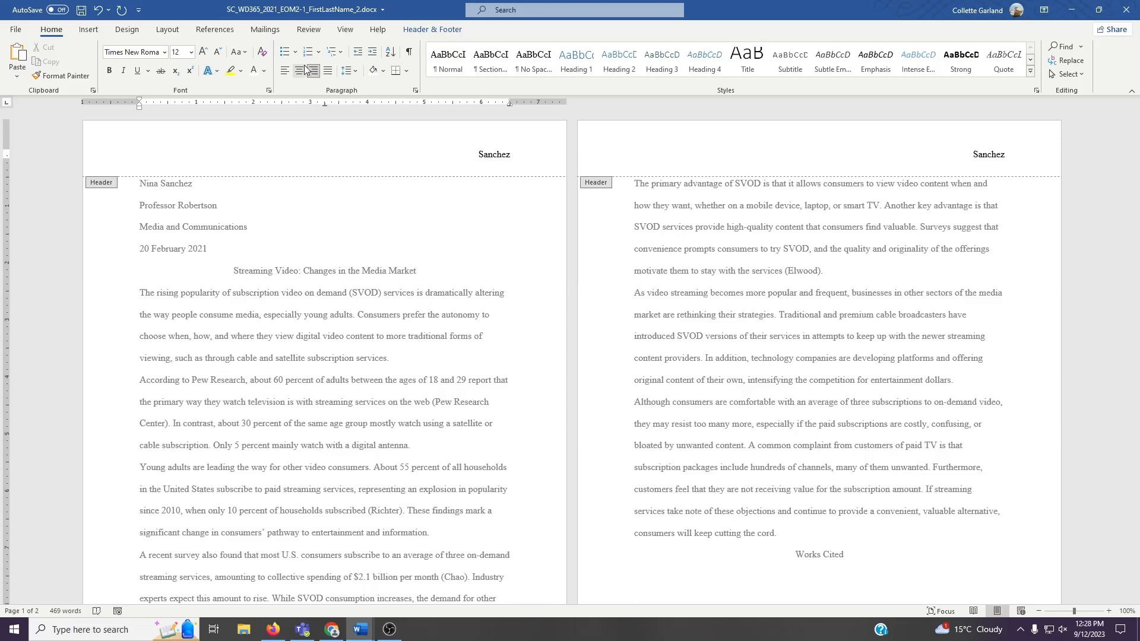
- Insert a plain page number at the current position after the name in the header, then close the header
{"action": "left_click", "coordinate": [432, 30]}
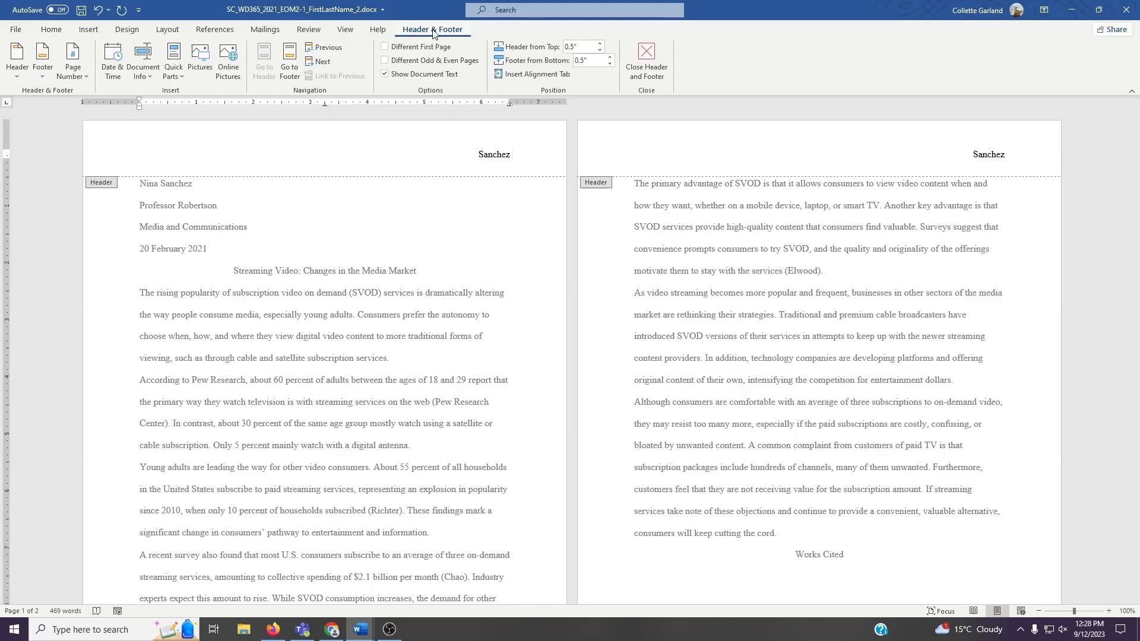
{"action": "left_click", "coordinate": [74, 79]}
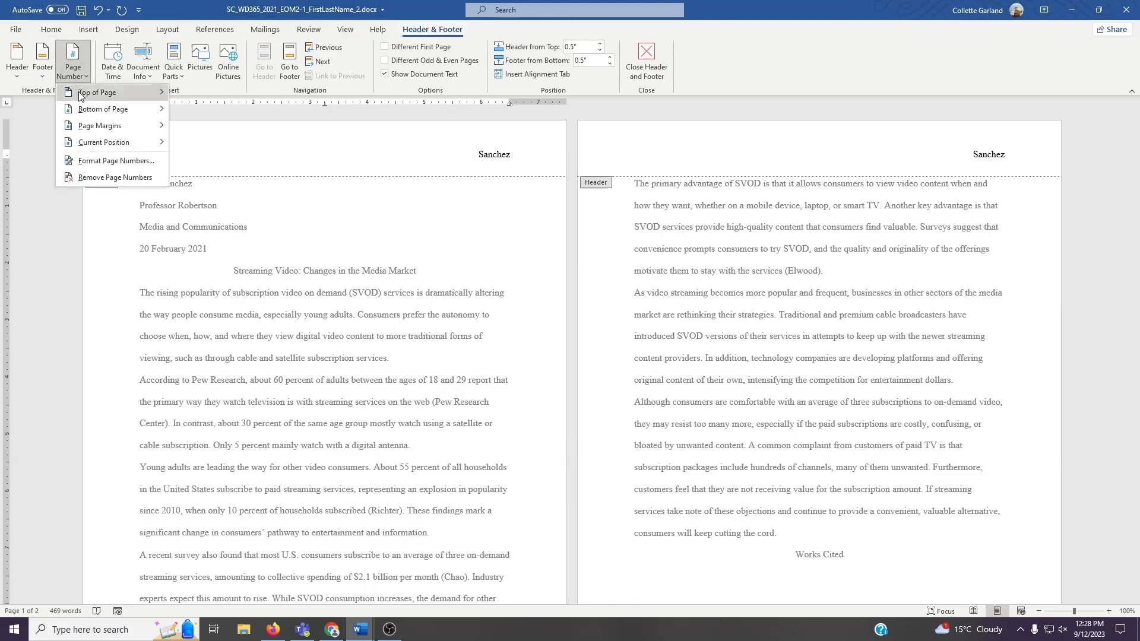
{"action": "mouse_move", "coordinate": [98, 148]}
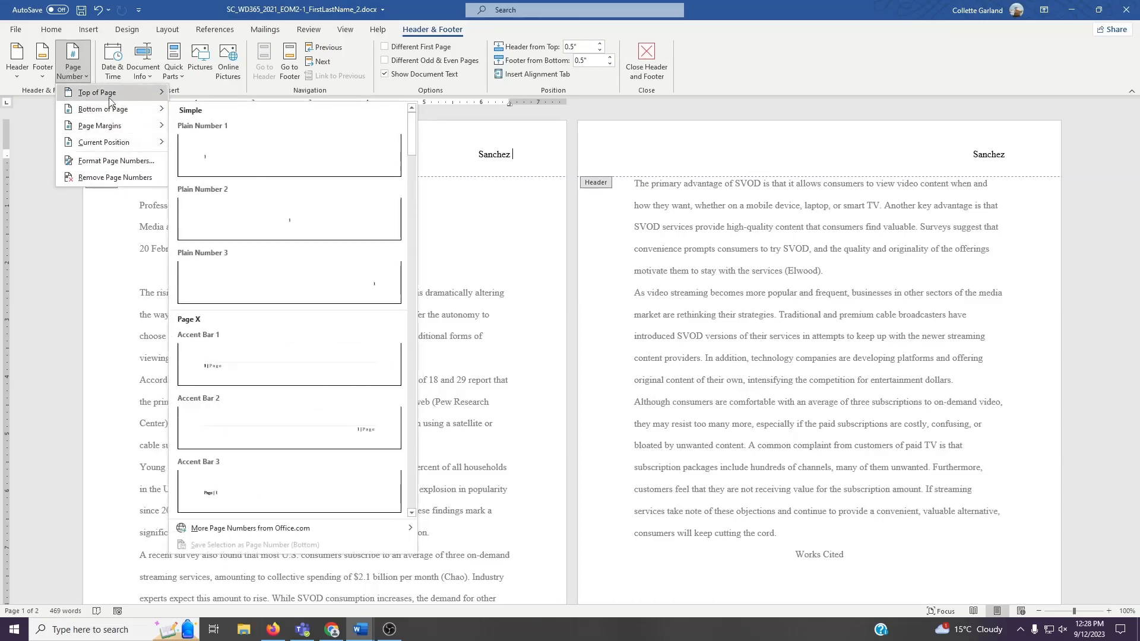
{"action": "mouse_move", "coordinate": [109, 102]}
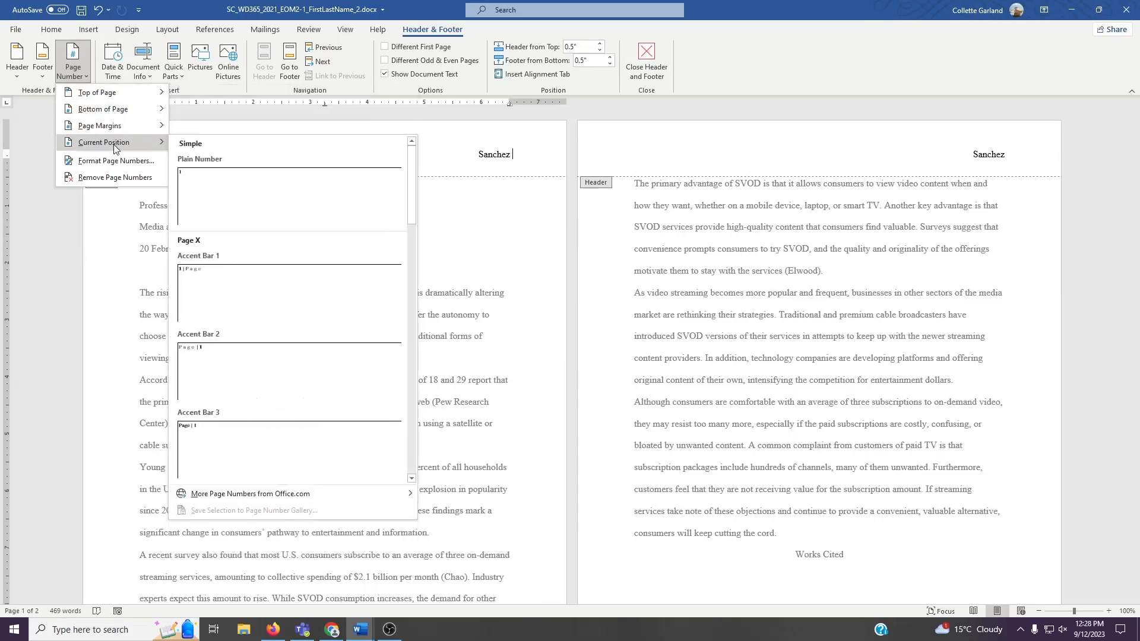
{"action": "left_click", "coordinate": [205, 191]}
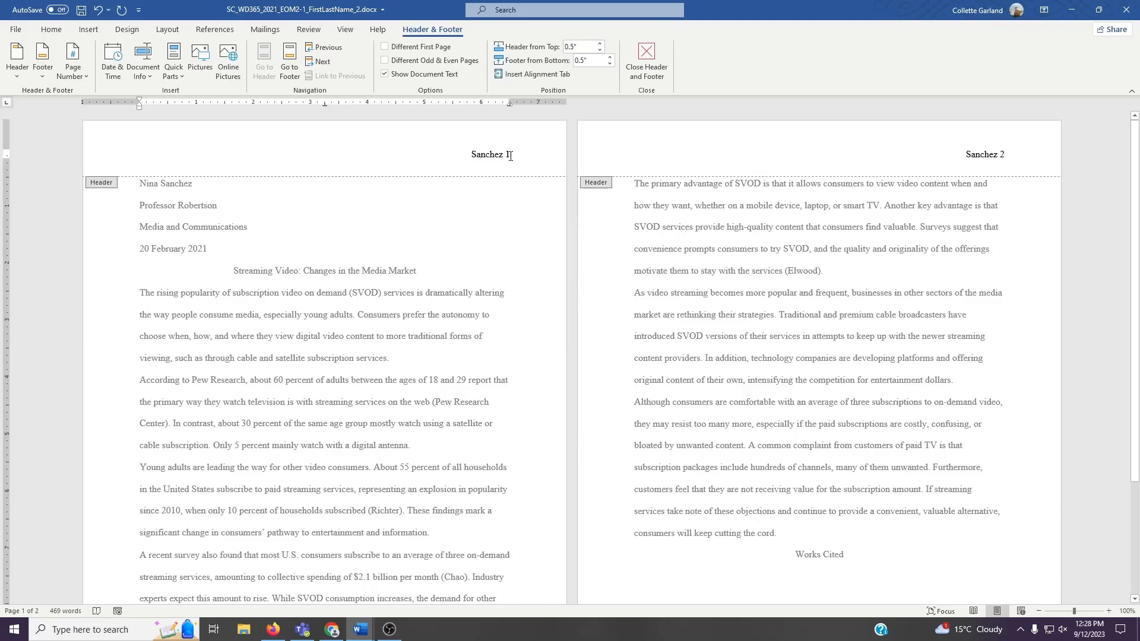
{"action": "left_click", "coordinate": [647, 59]}
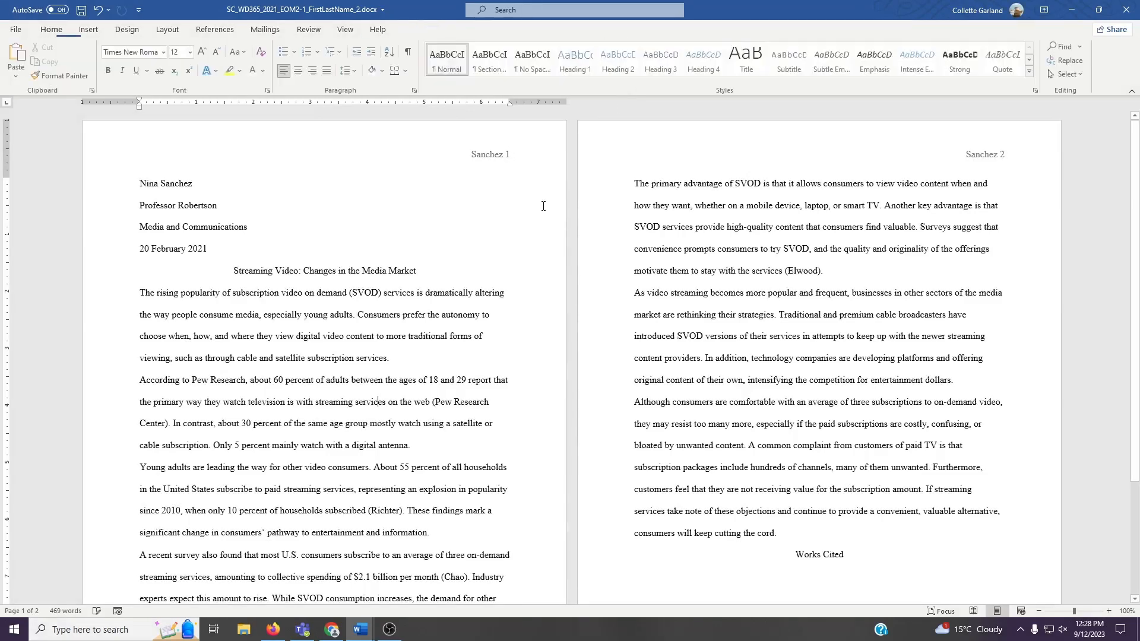
- Select all body paragraphs on both pages and give them a 0.5" first-line indent
{"action": "double_click", "coordinate": [352, 355]}
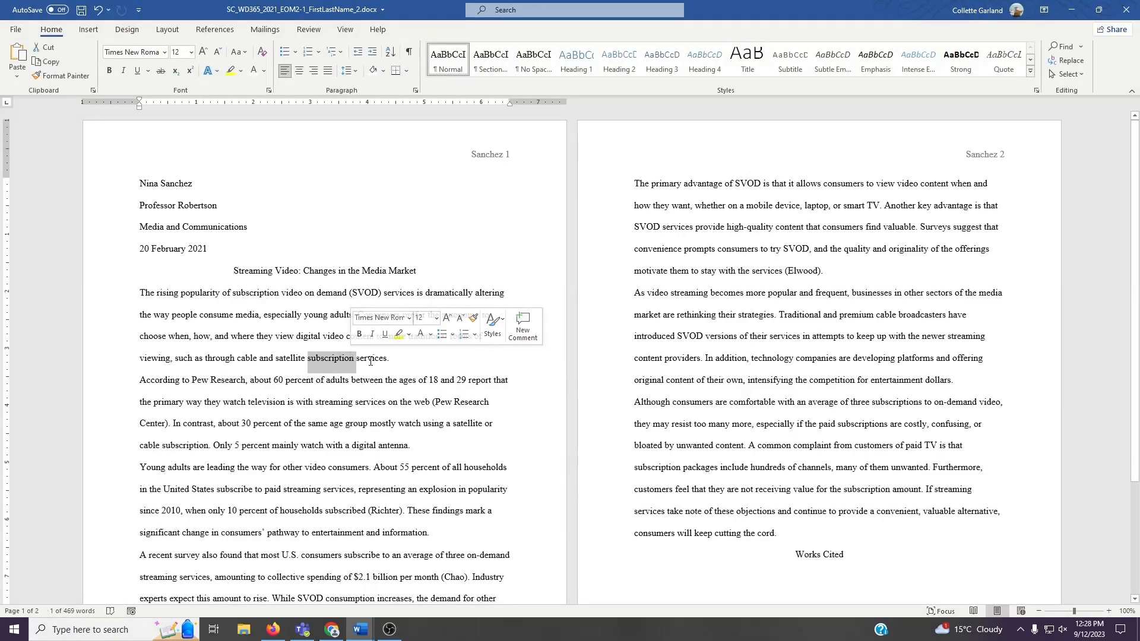
{"action": "left_click", "coordinate": [194, 326]}
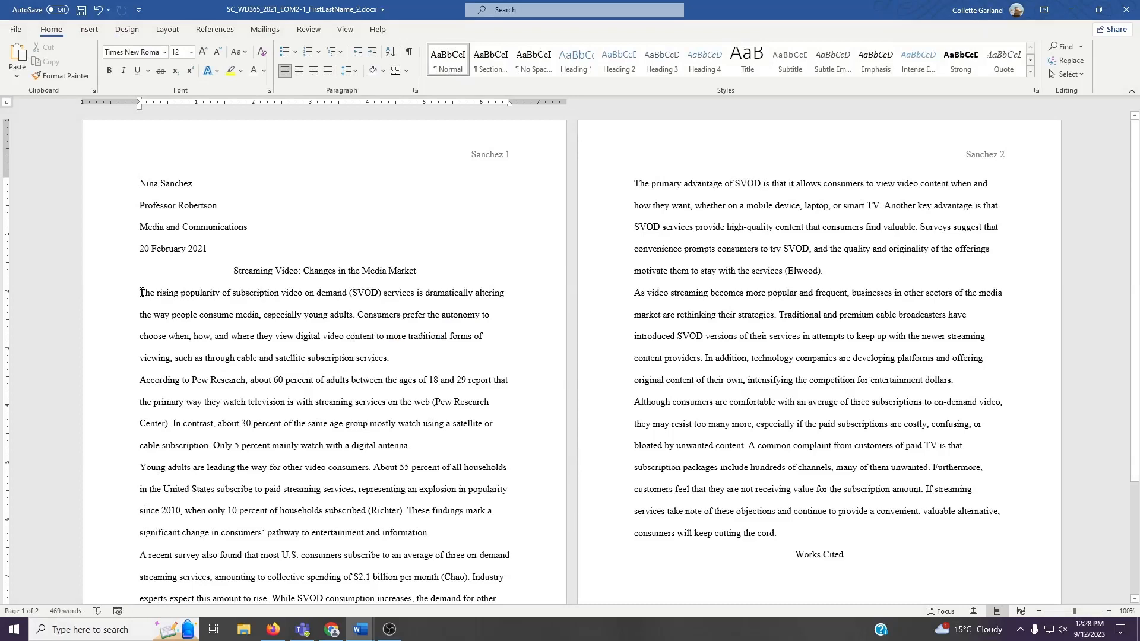
{"action": "left_click_drag", "start_coordinate": [141, 292], "coordinate": [828, 537]}
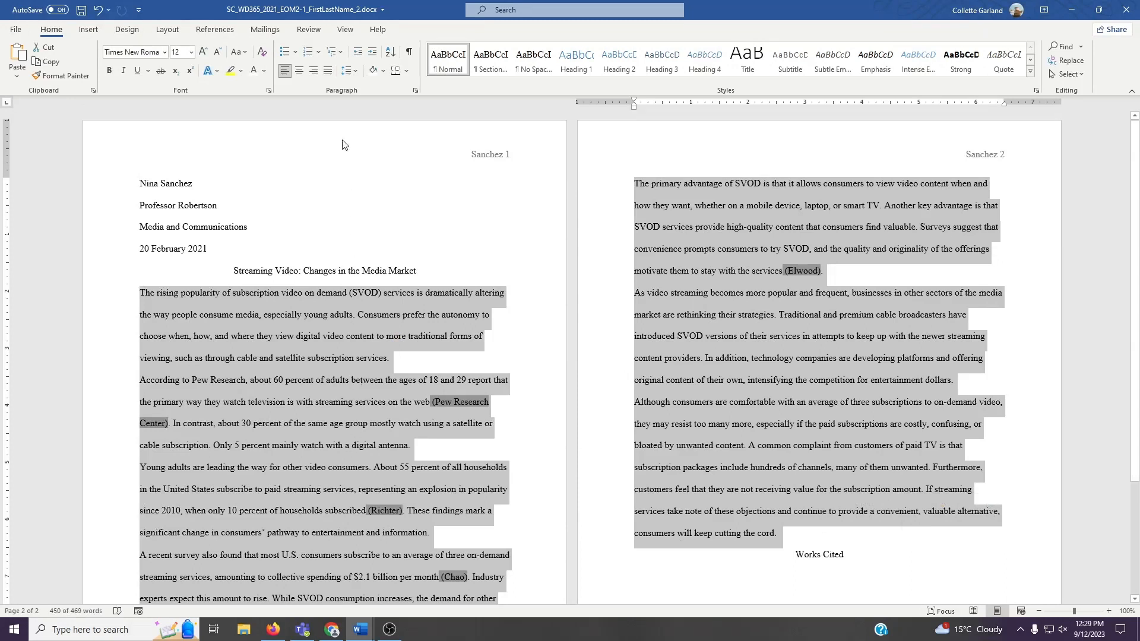
{"action": "left_click", "coordinate": [346, 31]}
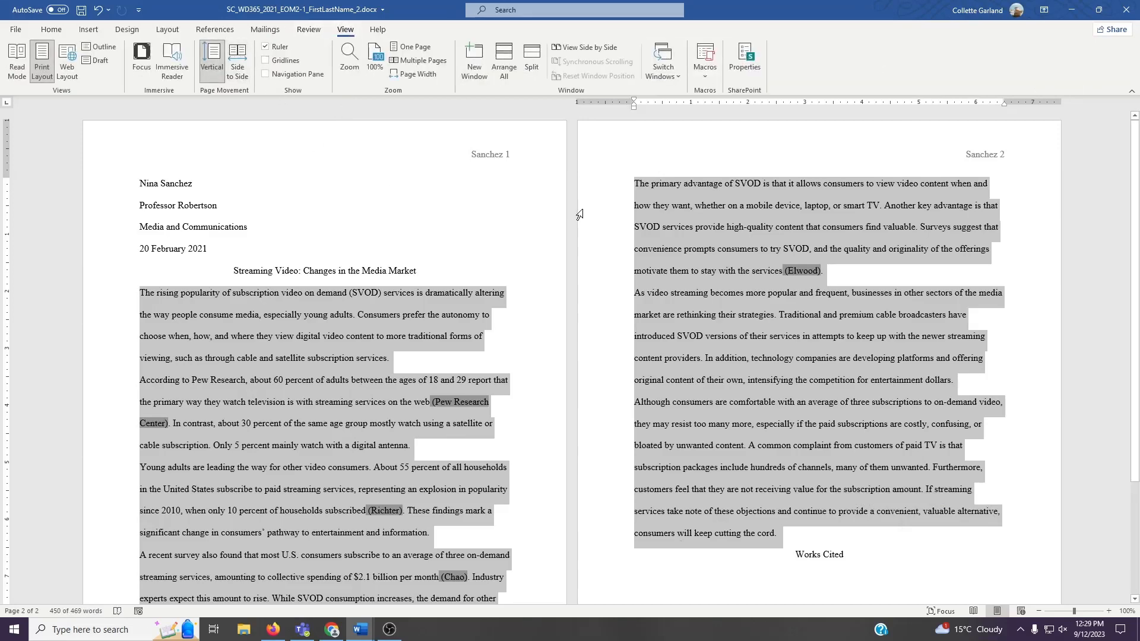
{"action": "left_click", "coordinate": [52, 30]}
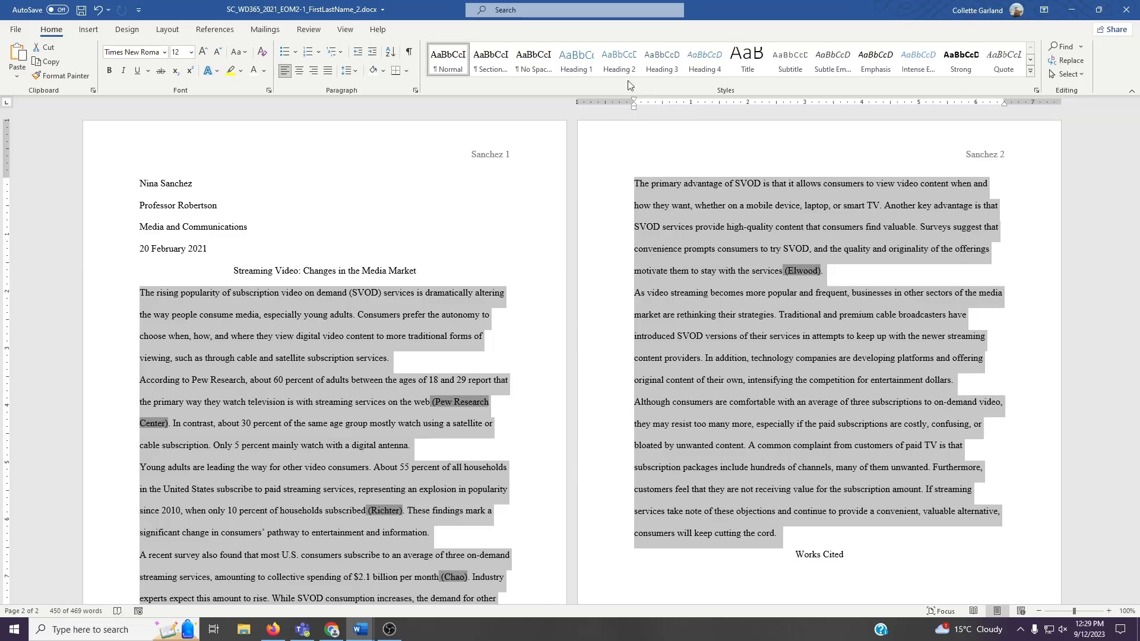
{"action": "left_click", "coordinate": [415, 91]}
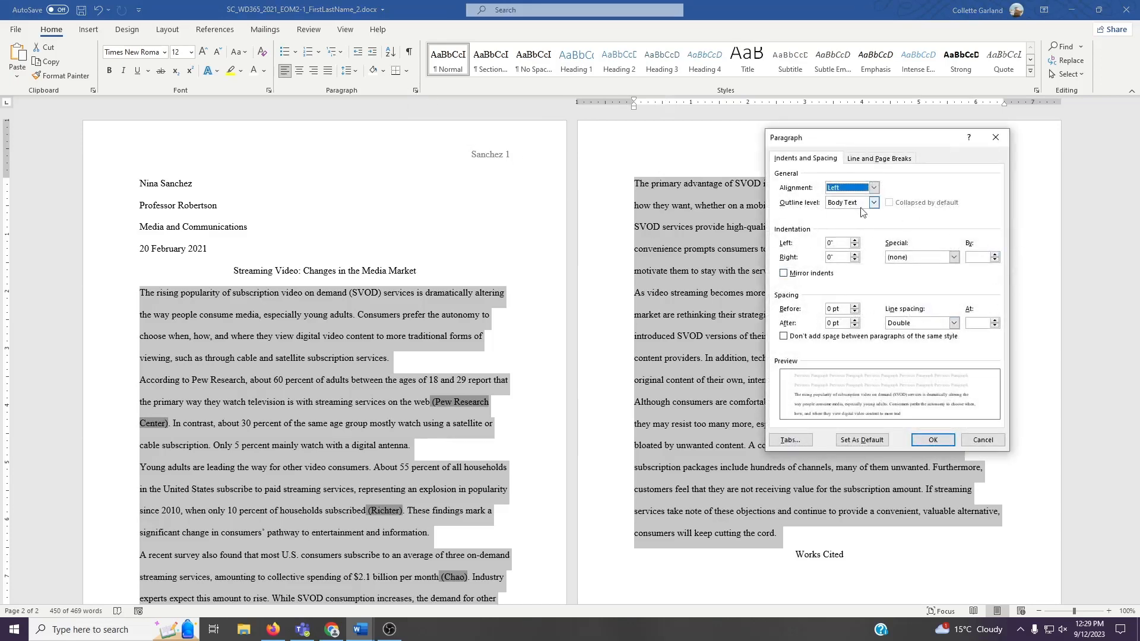
{"action": "left_click", "coordinate": [898, 262]}
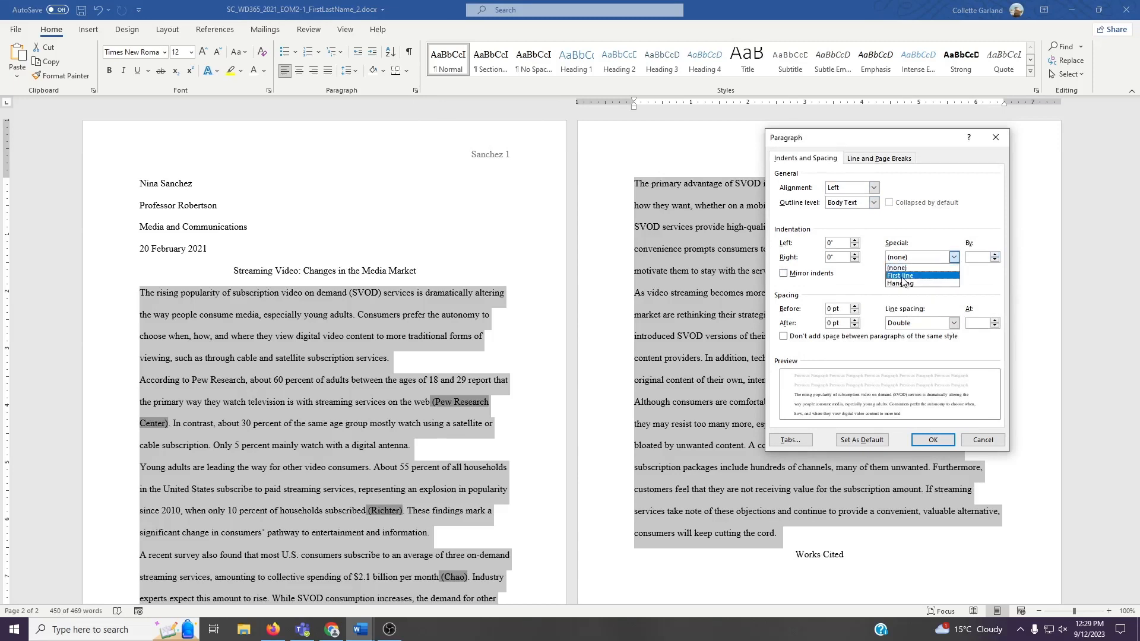
{"action": "left_click", "coordinate": [904, 275]}
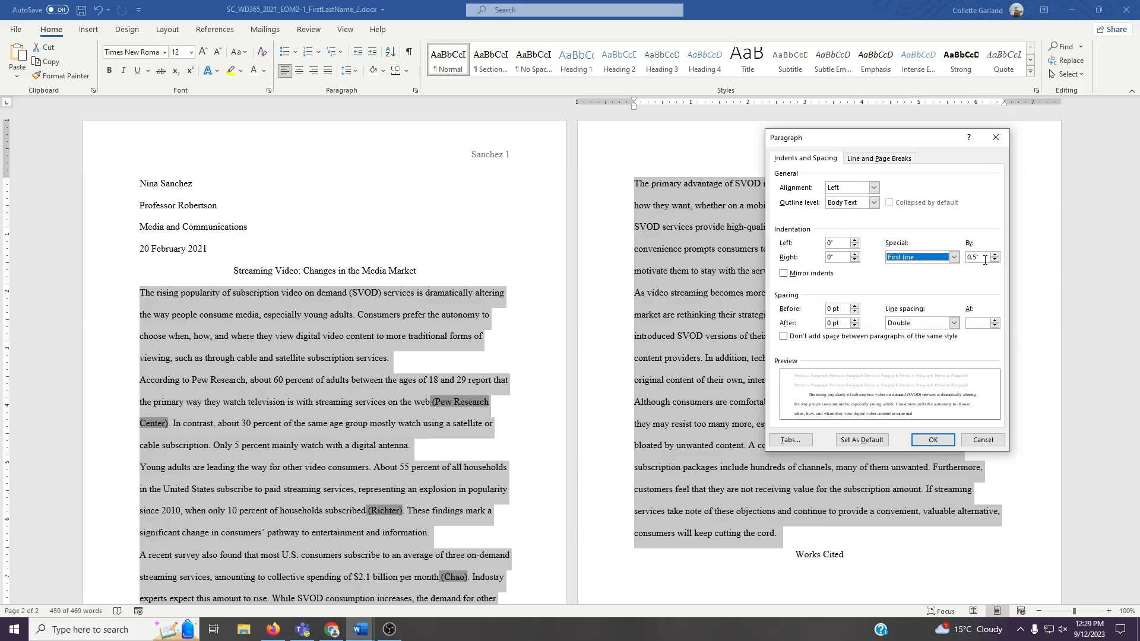
{"action": "key", "text": "Tab"}
{"action": "type", "text": "0.5"}
{"action": "left_click", "coordinate": [933, 441]}
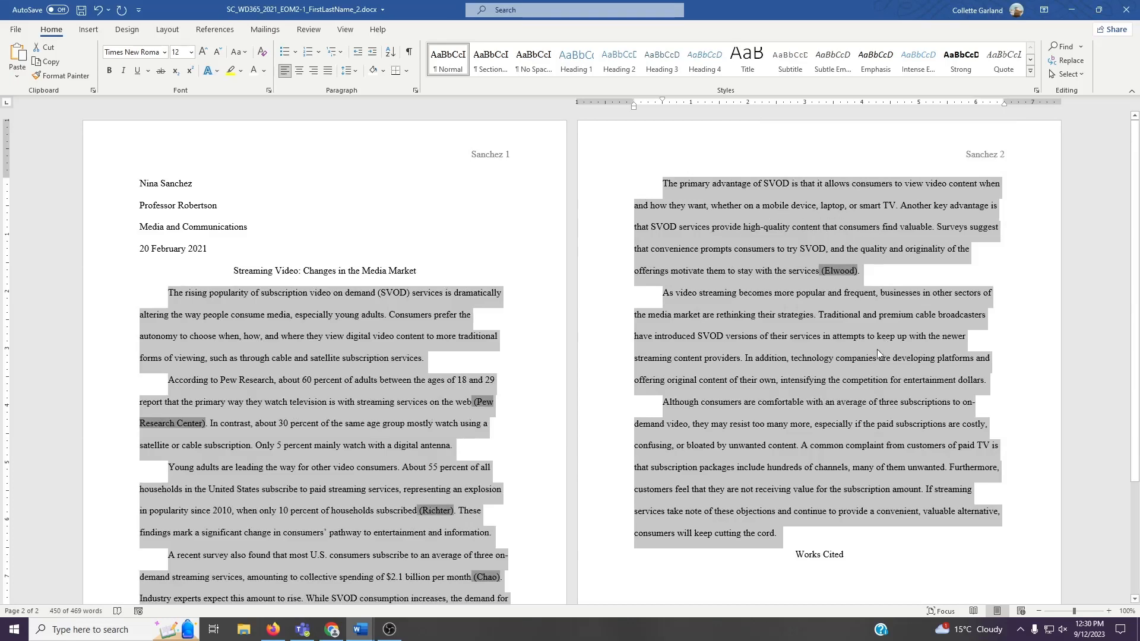
- Start inserting a citation after the paragraph ending with 'entertainment dollars' by adding a new source of type Web site
{"action": "left_click", "coordinate": [746, 358]}
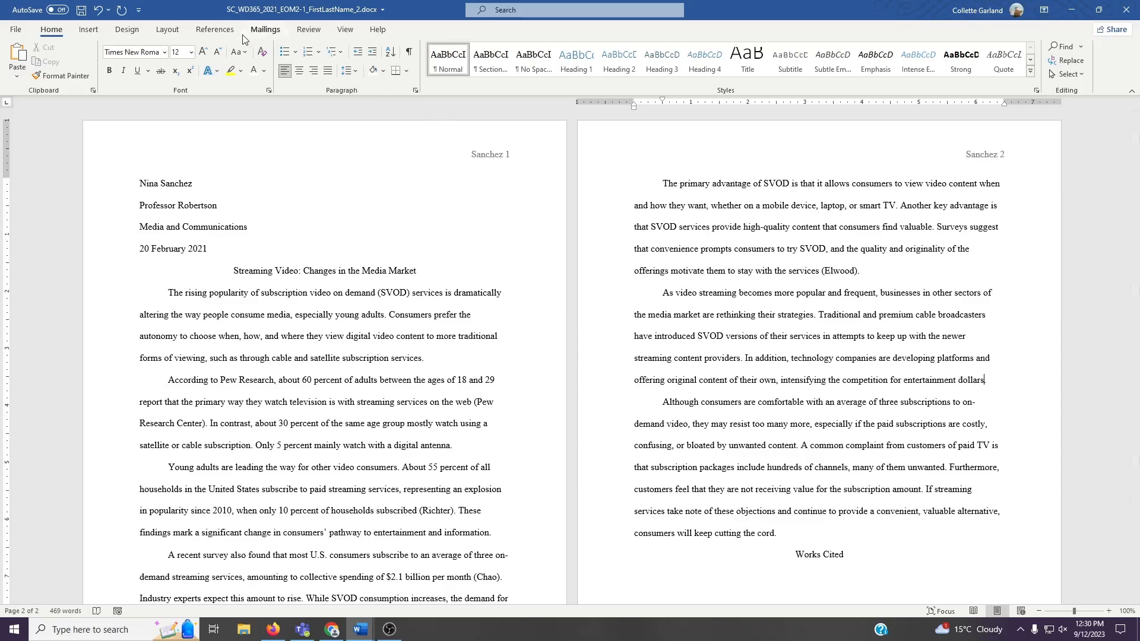
{"action": "left_click", "coordinate": [215, 30]}
{"action": "left_click", "coordinate": [274, 65]}
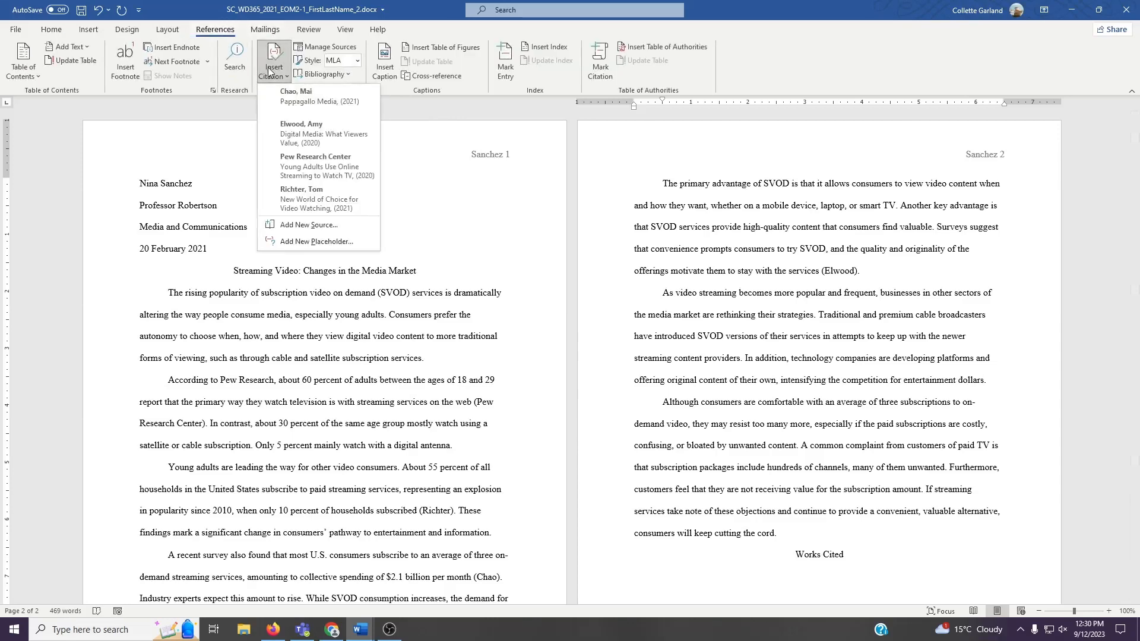
{"action": "left_click", "coordinate": [303, 227]}
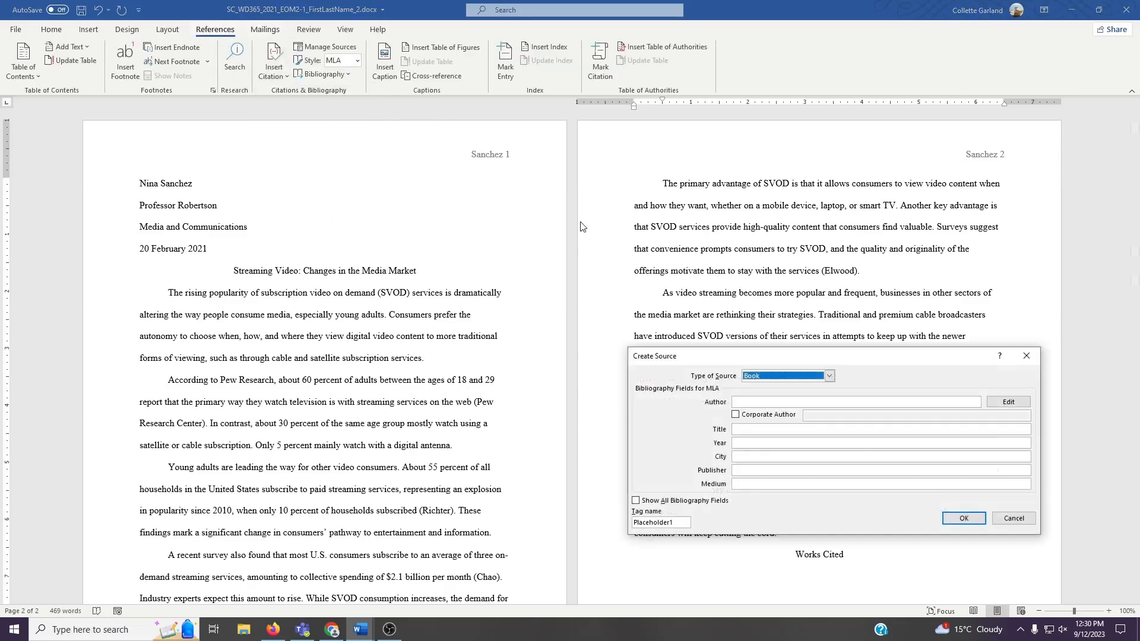
{"action": "left_click_drag", "start_coordinate": [840, 362], "coordinate": [776, 195]}
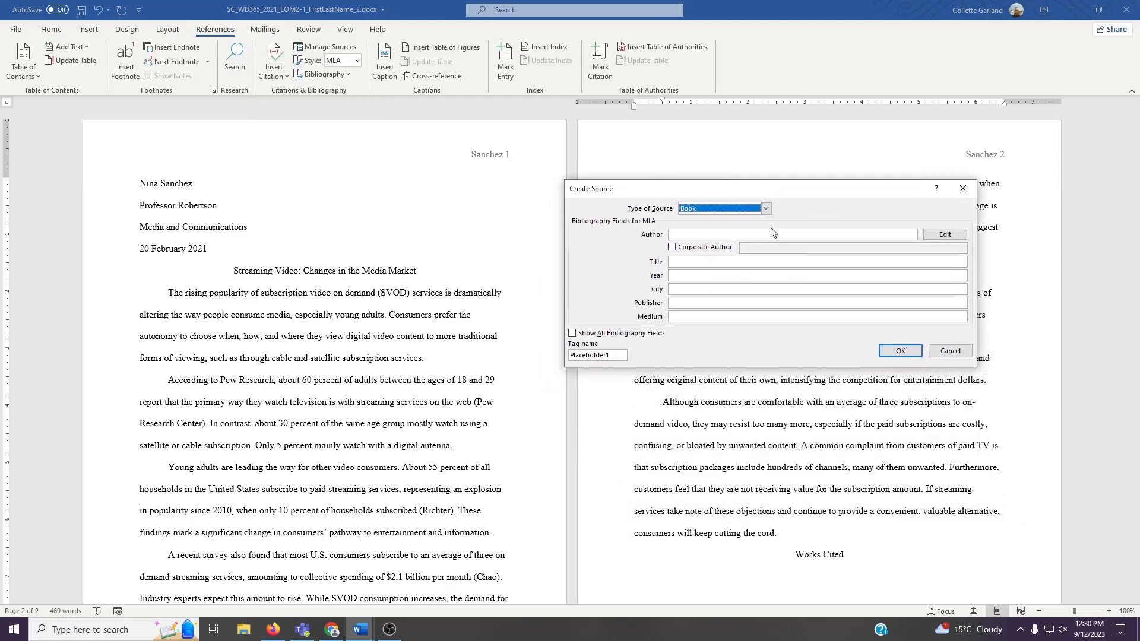
{"action": "left_click", "coordinate": [766, 208]}
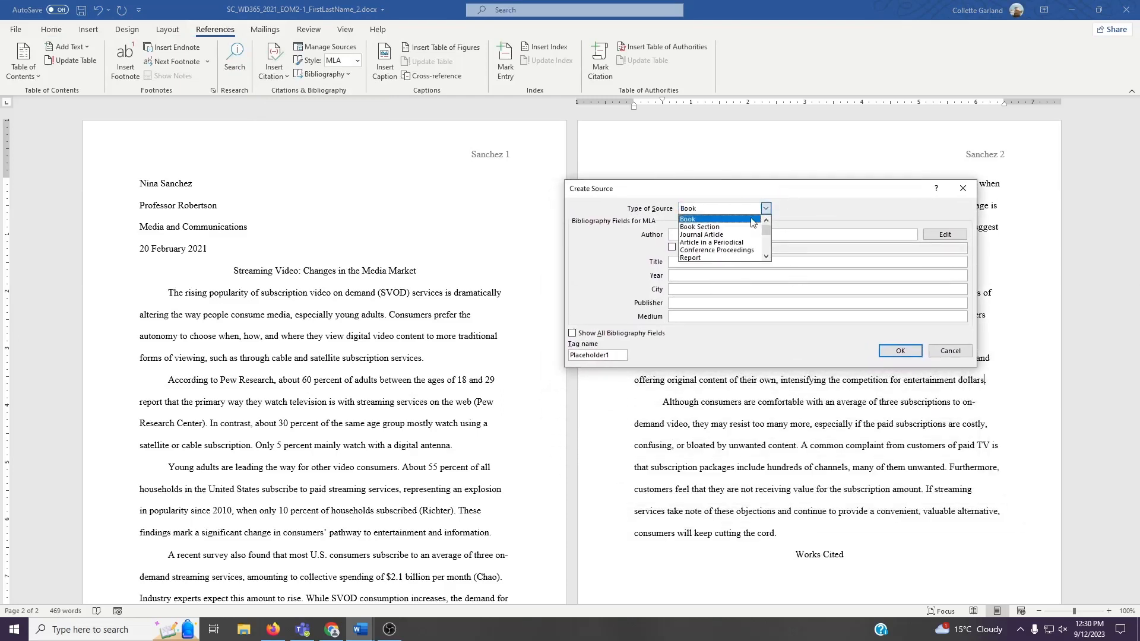
{"action": "scroll", "coordinate": [742, 238], "scroll_direction": "down", "scroll_amount": 2}
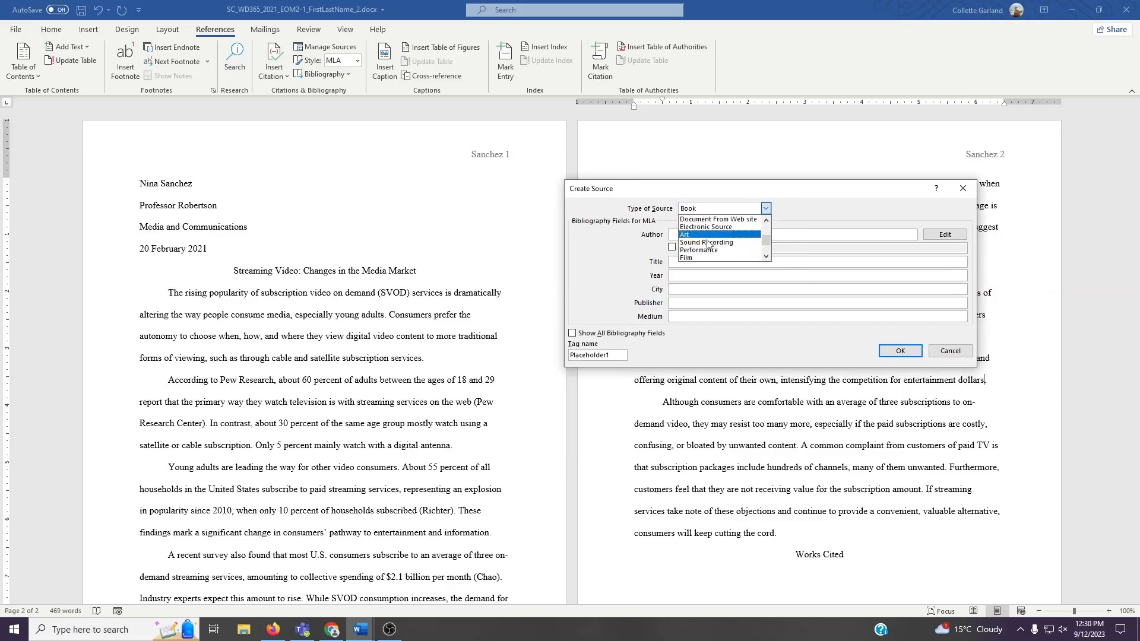
{"action": "scroll", "coordinate": [704, 263], "scroll_direction": "down", "scroll_amount": 2}
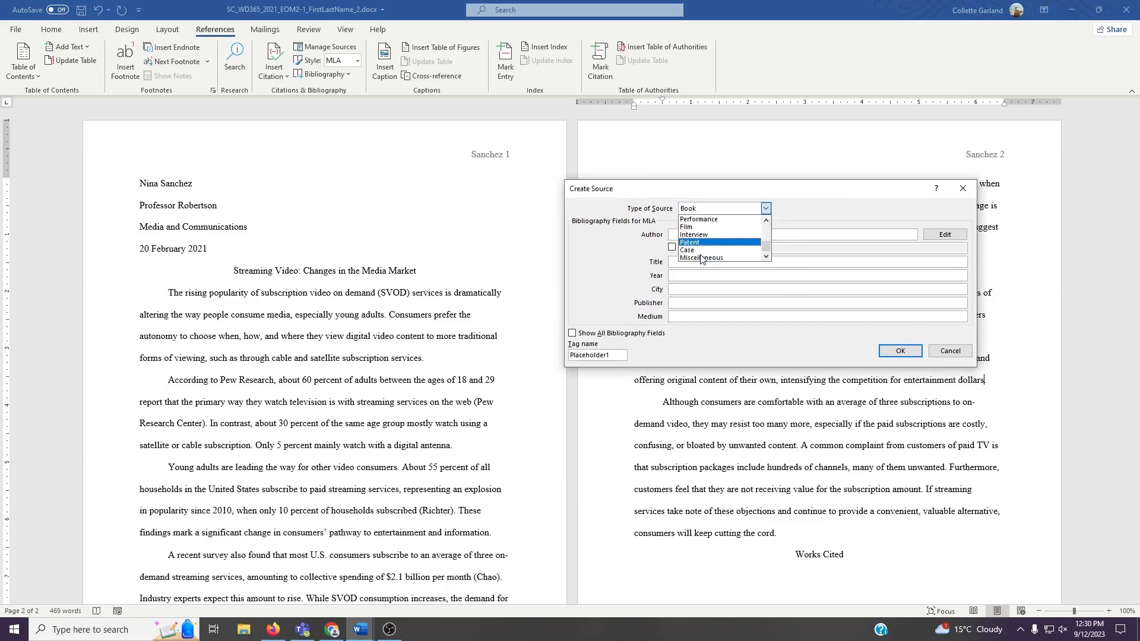
{"action": "scroll", "coordinate": [701, 256], "scroll_direction": "up", "scroll_amount": 2}
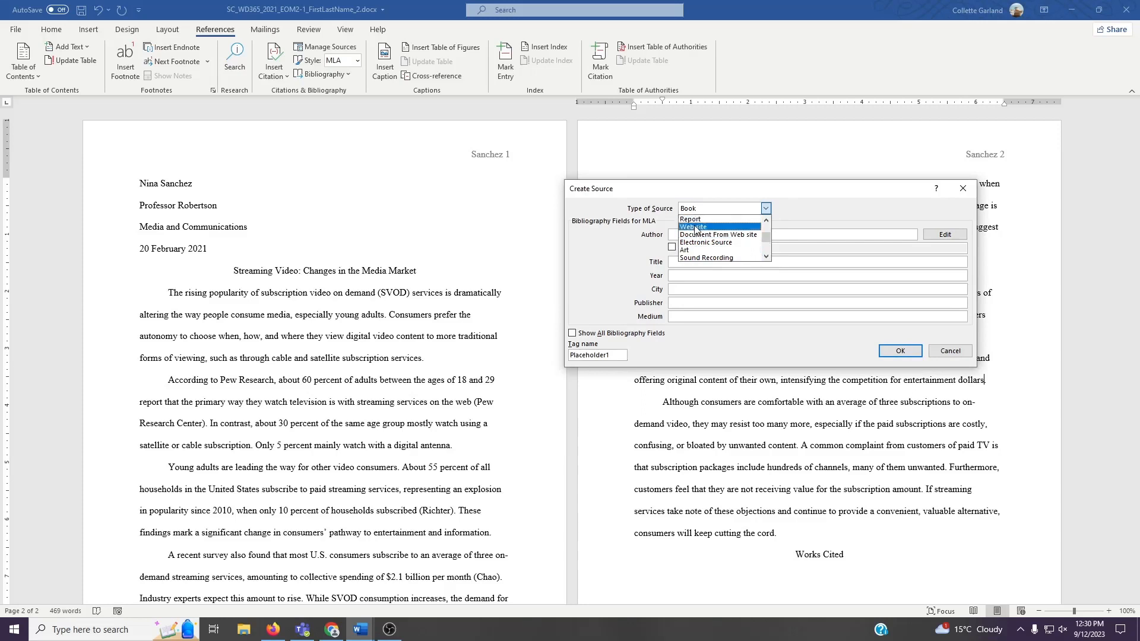
{"action": "left_click", "coordinate": [696, 230]}
- Enter the source's author name, web page name Tech Goes Hollywood, year 2020 and month July
{"action": "left_click", "coordinate": [678, 235]}
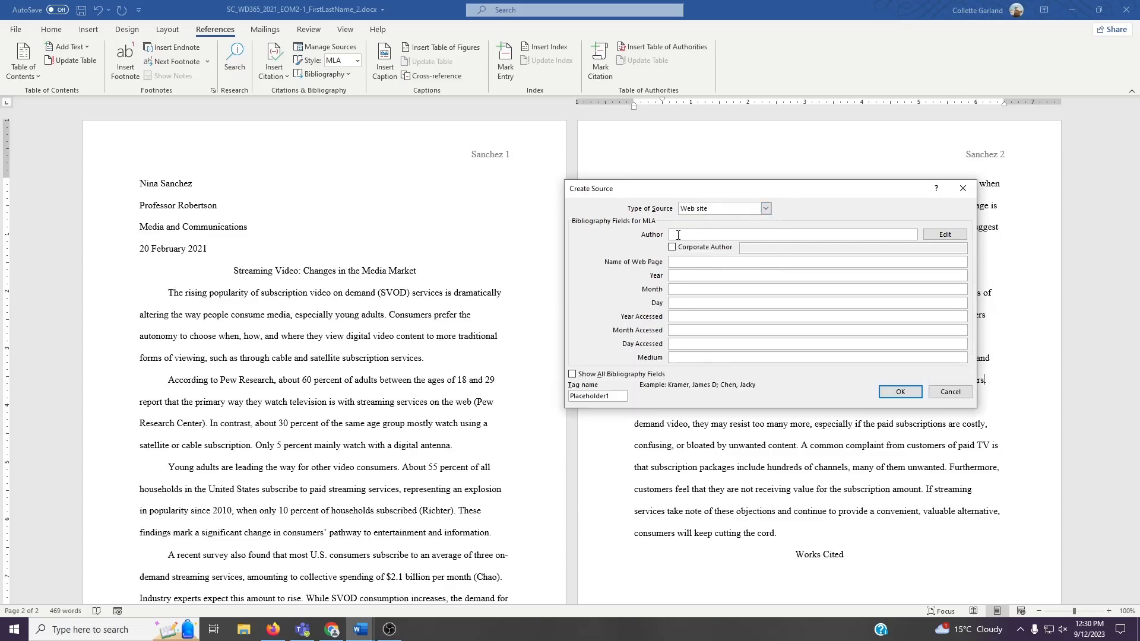
{"action": "type", "text": "Hart, Dan"}
{"action": "left_click", "coordinate": [687, 261]}
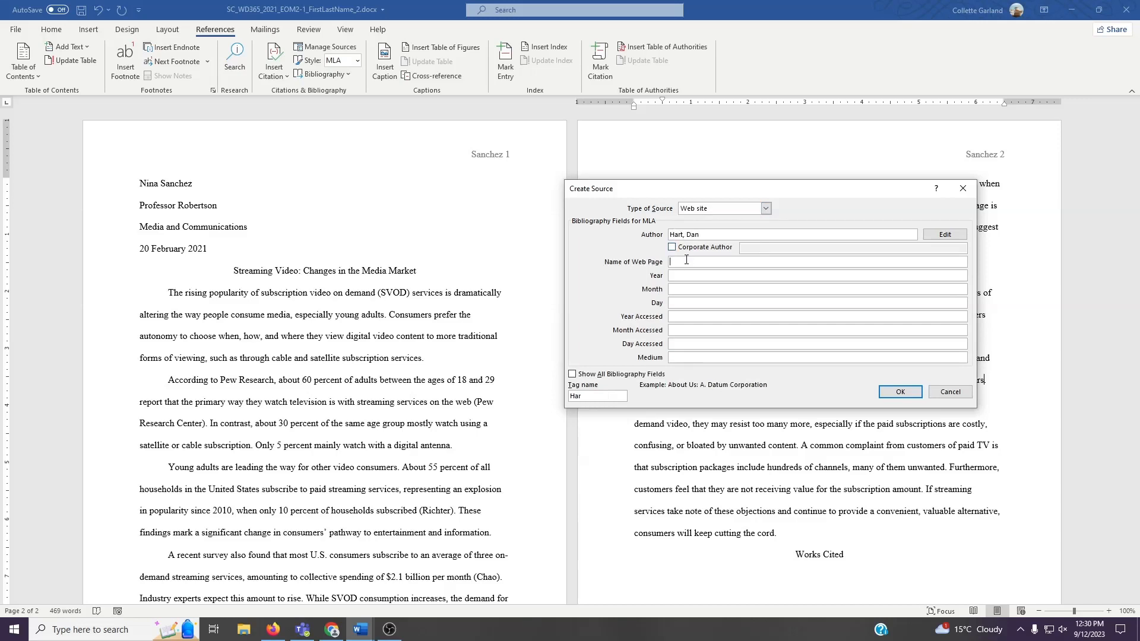
{"action": "type", "text": "Tech Goes G"}
{"action": "key", "text": "BackSpace"}
{"action": "type", "text": "Hollywood"}
{"action": "left_click", "coordinate": [701, 274]}
{"action": "type", "text": "2020"}
{"action": "left_click", "coordinate": [670, 289]}
{"action": "type", "text": "July"}
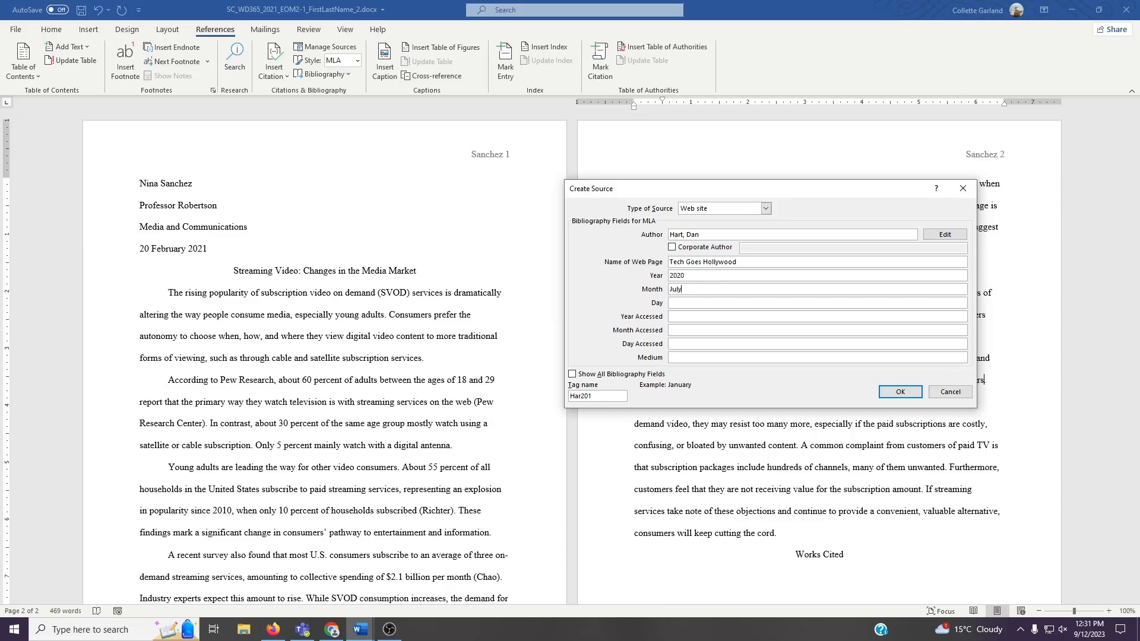
- Complete the source with day 9, year accessed 2021, month accessed January, day accessed 30, medium Website, and insert the citation
{"action": "left_click", "coordinate": [669, 303]}
{"action": "type", "text": "9"}
{"action": "left_click", "coordinate": [670, 316]}
{"action": "type", "text": "2021"}
{"action": "left_click", "coordinate": [670, 331]}
{"action": "type", "text": "January"}
{"action": "left_click", "coordinate": [670, 344]}
{"action": "type", "text": "30"}
{"action": "key", "text": "Tab"}
{"action": "type", "text": "Website"}
{"action": "left_click", "coordinate": [900, 393]}
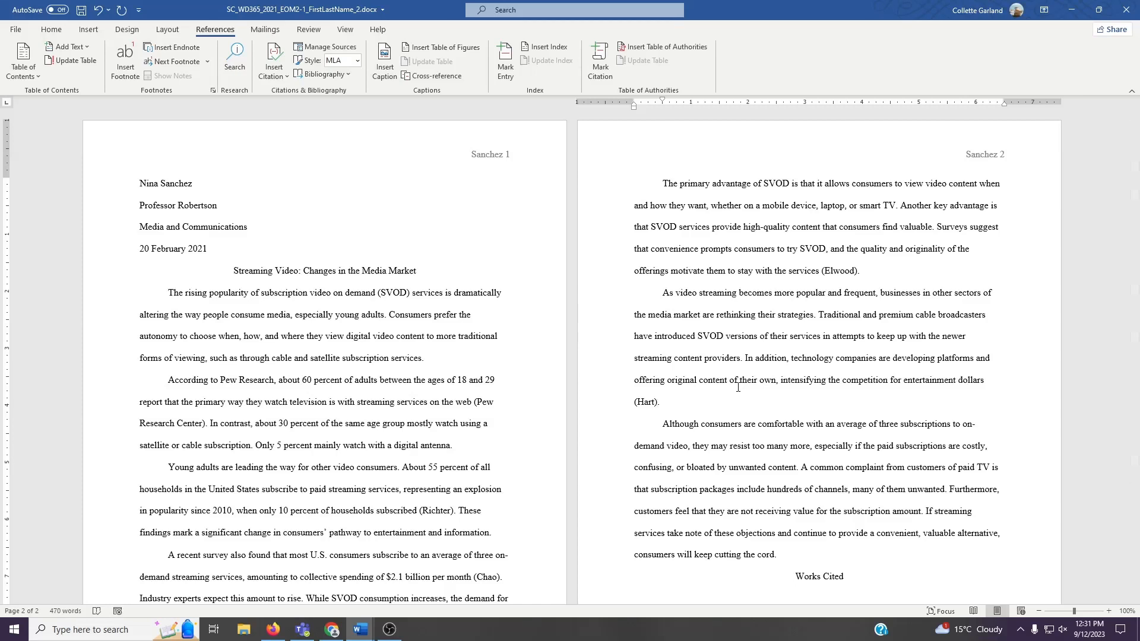
{"action": "left_click", "coordinate": [803, 469]}
- Insert a citation for the Pew Research Center source after 'many of them unwanted'
{"action": "left_click", "coordinate": [283, 80]}
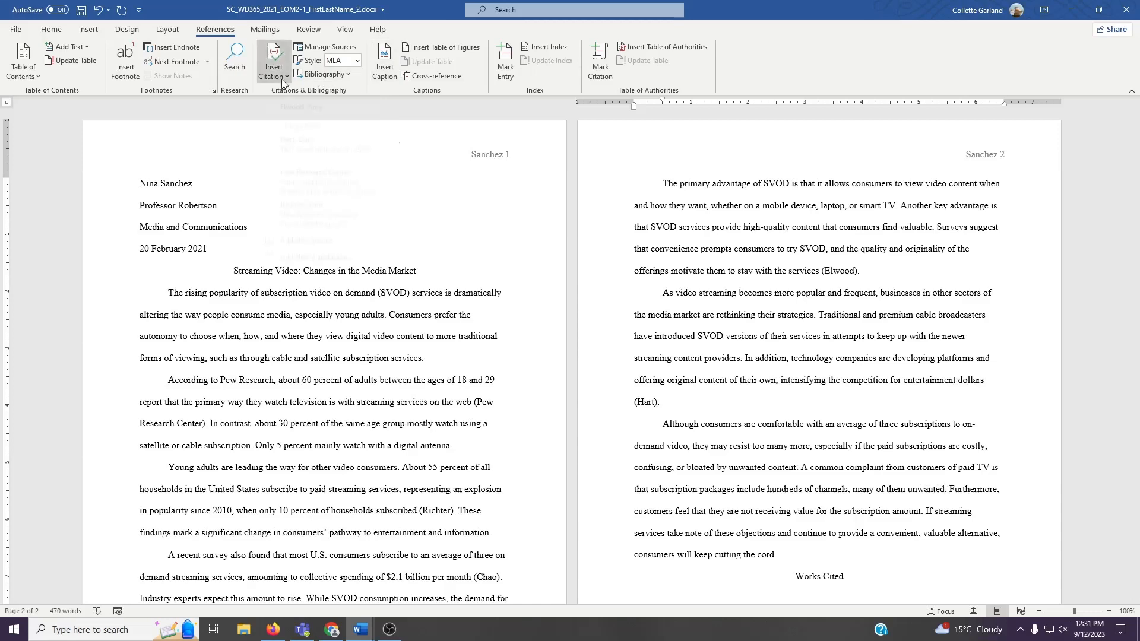
{"action": "left_click", "coordinate": [315, 201]}
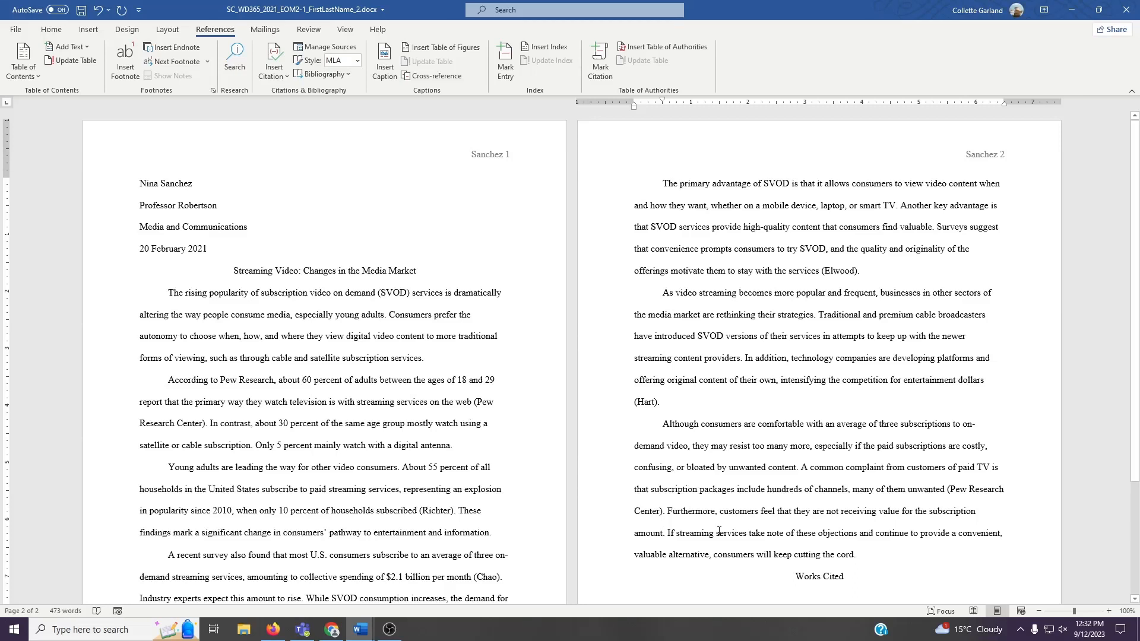
- Start a citation after 'subscription amount' by adding a new source of type Article in a Periodical
{"action": "left_click", "coordinate": [280, 78]}
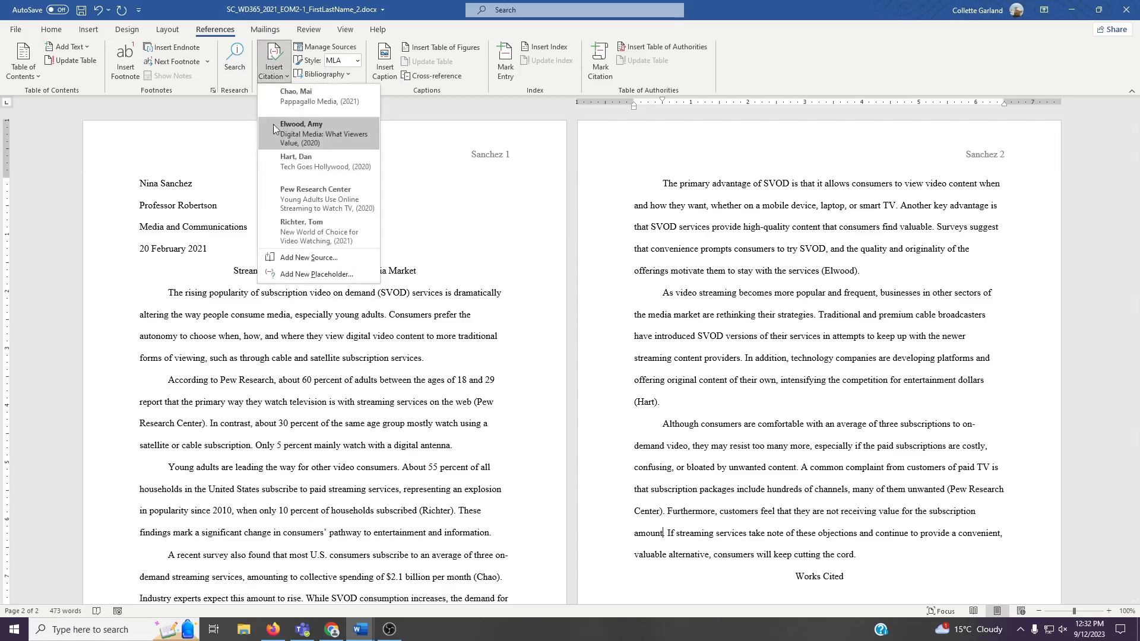
{"action": "left_click", "coordinate": [279, 257]}
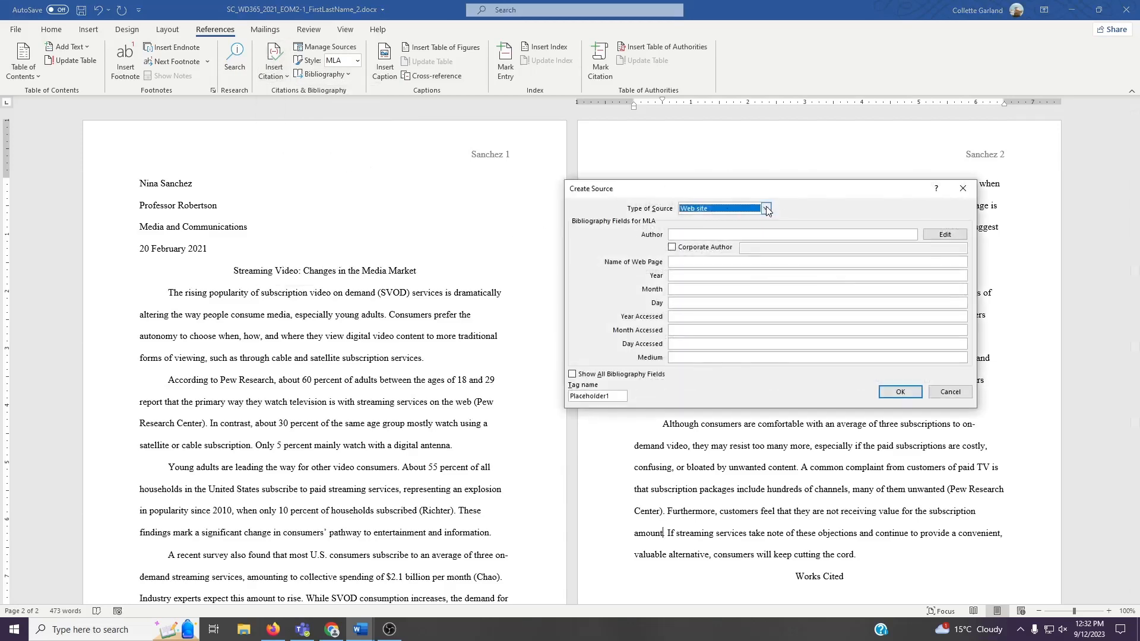
{"action": "left_click", "coordinate": [767, 209]}
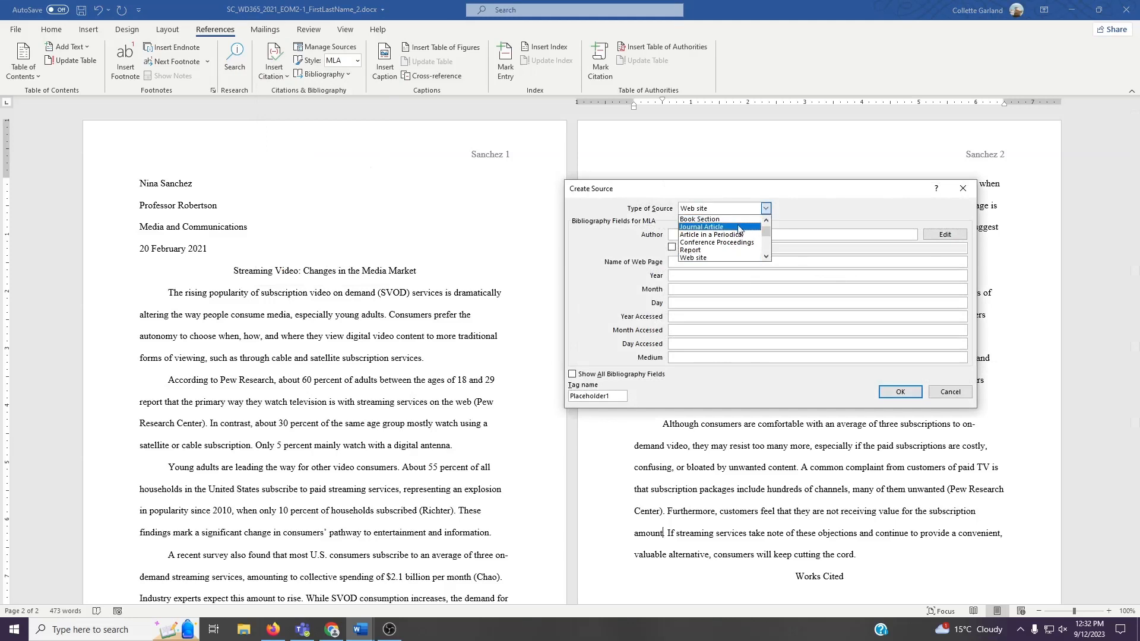
{"action": "left_click", "coordinate": [706, 235]}
{"action": "left_click", "coordinate": [707, 235]}
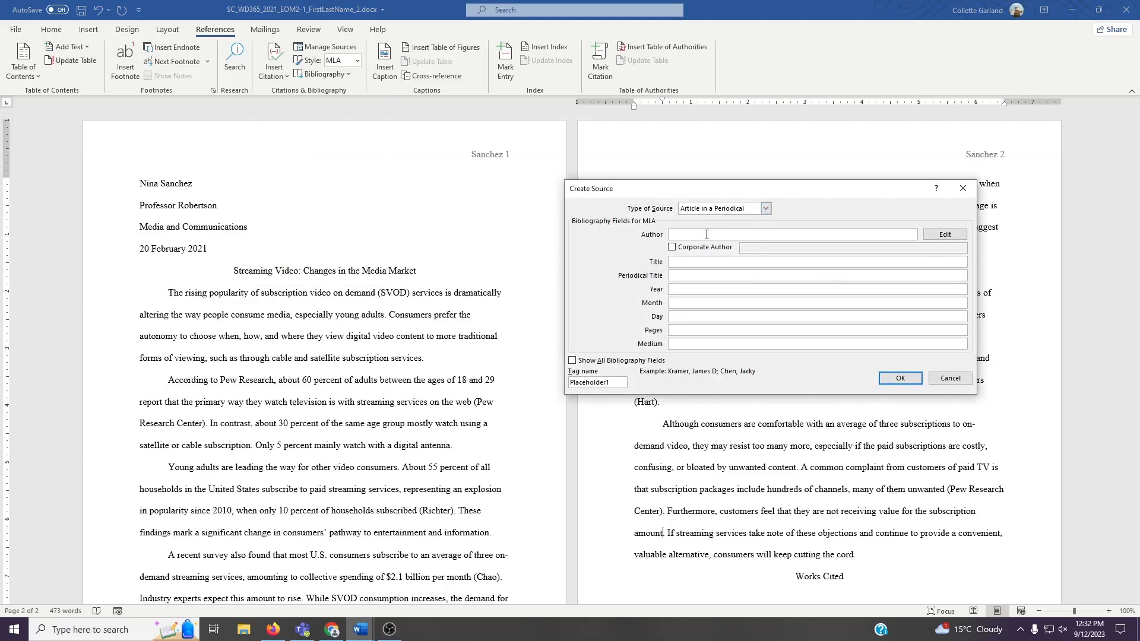
- Enter the source's author name, title The Media Divide, and periodical title News in Tech
{"action": "type", "text": "Park, Jay"}
{"action": "key", "text": "Tab"}
{"action": "key", "text": "Tab"}
{"action": "key", "text": "Tab"}
{"action": "type", "text": "The MEdia Divide"}
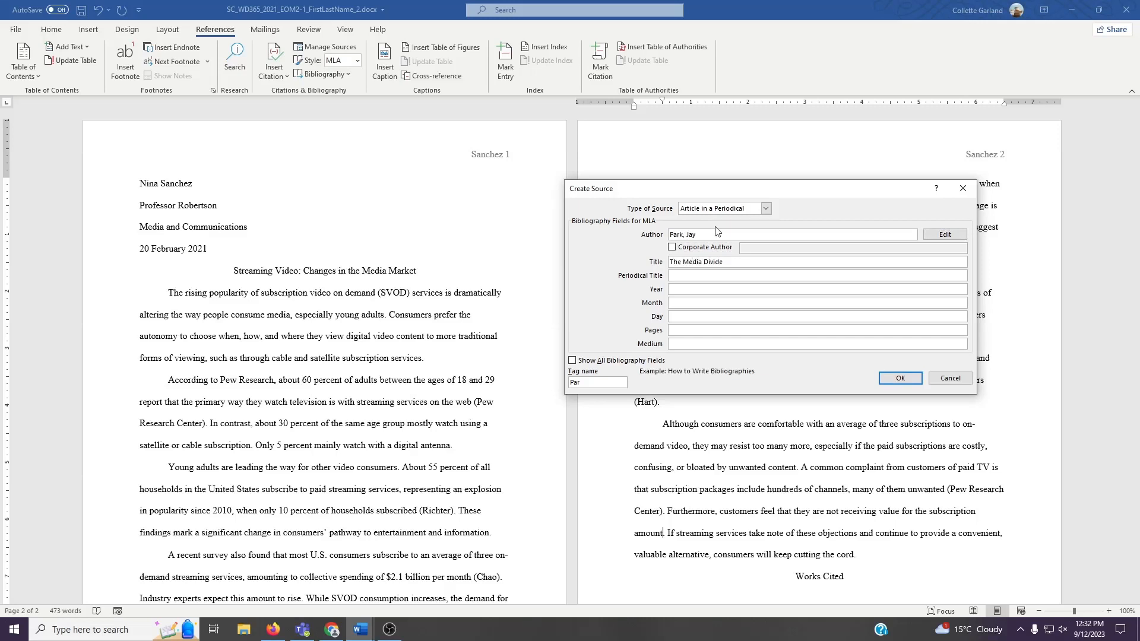
{"action": "left_click", "coordinate": [705, 275]}
{"action": "type", "text": "News in Tech"}
- Complete the source with year 2020, month December, day 12, medium Print, and insert the citation
{"action": "left_click", "coordinate": [705, 289]}
{"action": "type", "text": "2020"}
{"action": "key", "text": "Tab"}
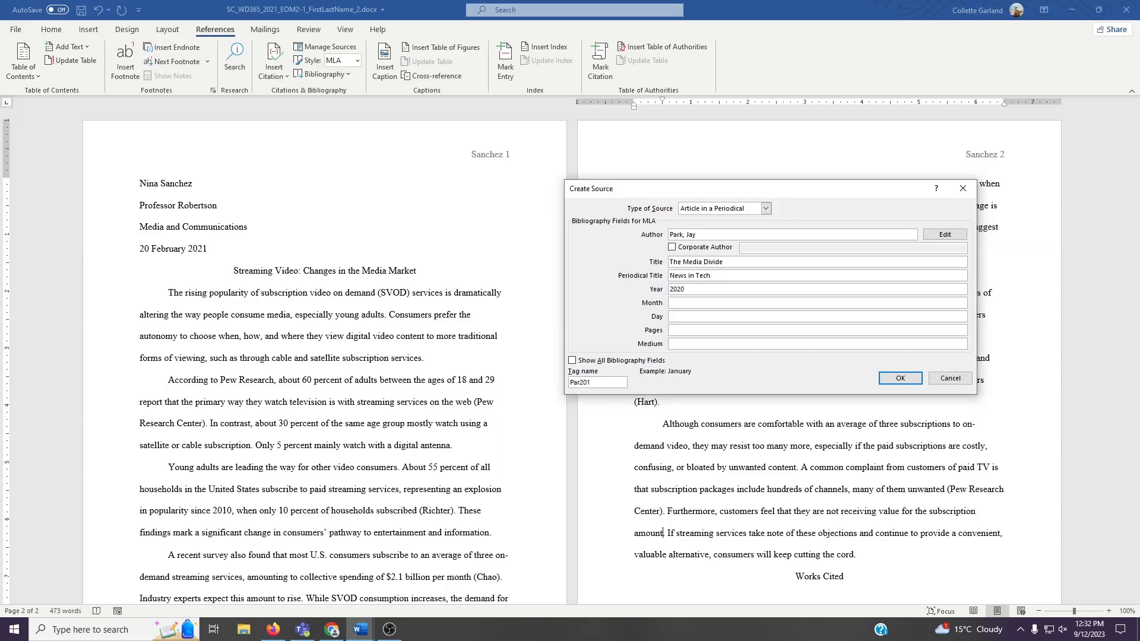
{"action": "type", "text": "December"}
{"action": "key", "text": "Tab"}
{"action": "key", "text": "Tab"}
{"action": "type", "text": "12"}
{"action": "key", "text": "Tab"}
{"action": "type", "text": "Pe"}
{"action": "key", "text": "BackSpace"}
{"action": "type", "text": "rint"}
{"action": "left_click", "coordinate": [896, 380]}
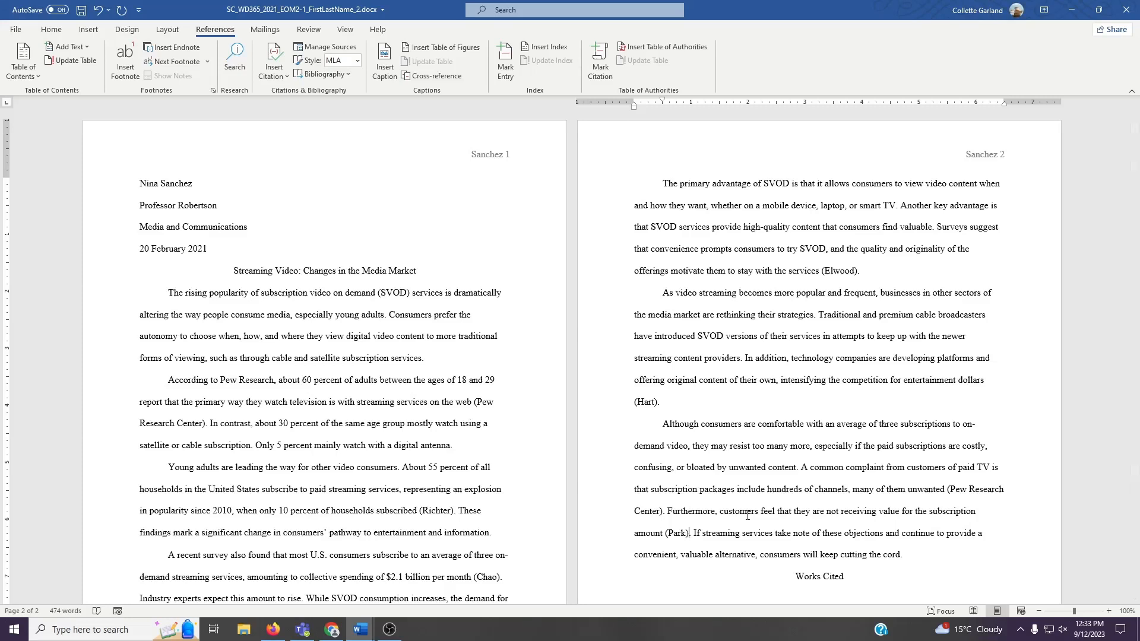
- Insert a page break before the Works Cited heading so it starts on a new page
{"action": "left_click", "coordinate": [797, 577]}
{"action": "left_click", "coordinate": [89, 32]}
{"action": "left_click", "coordinate": [68, 62]}
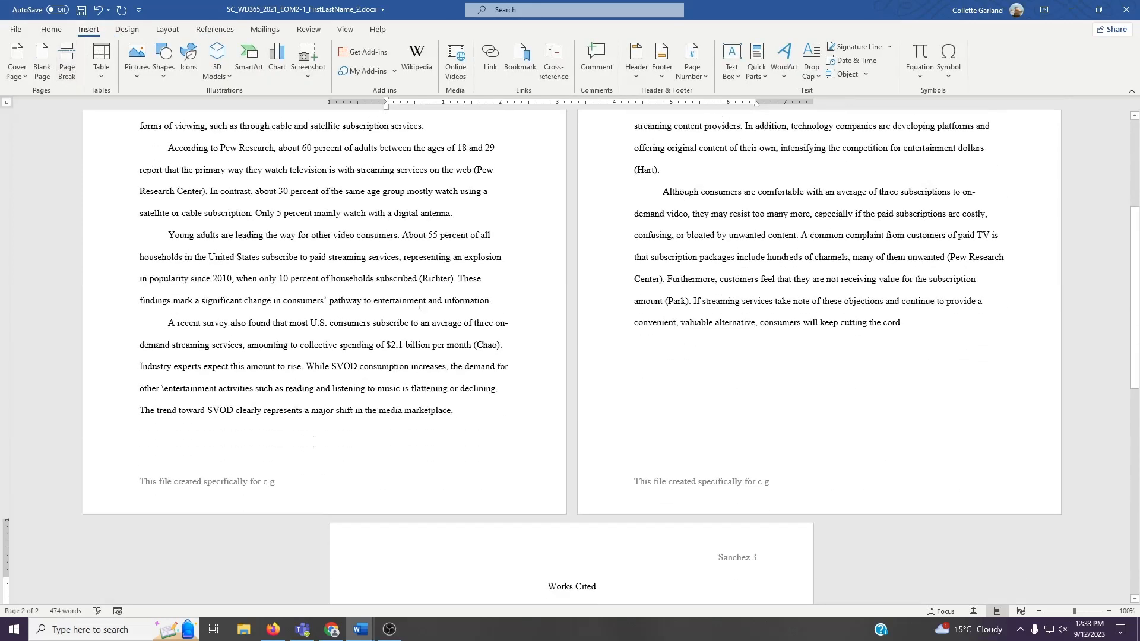
- Insert a bibliography of all sources on the line below the Works Cited heading
{"action": "scroll", "coordinate": [671, 451], "scroll_direction": "down", "scroll_amount": 3}
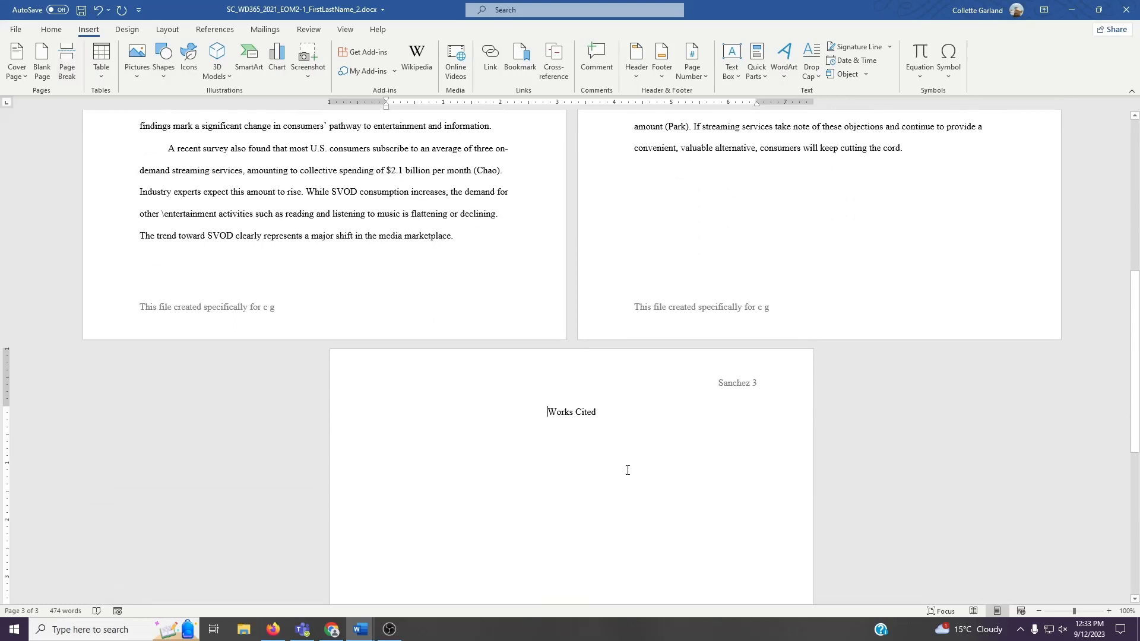
{"action": "scroll", "coordinate": [623, 466], "scroll_direction": "down", "scroll_amount": 3}
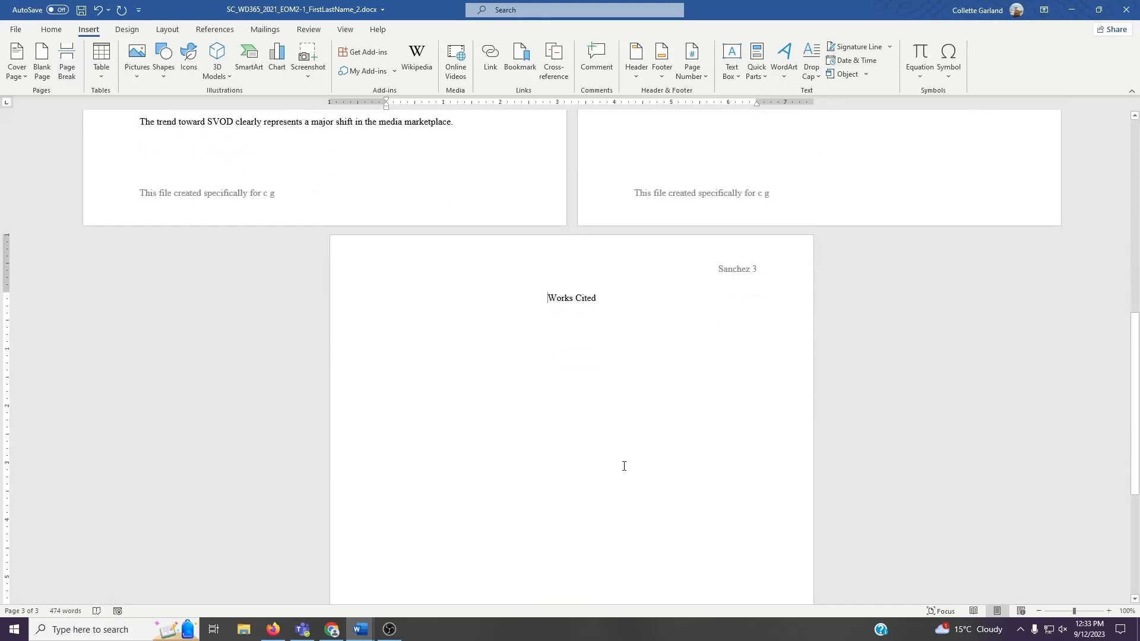
{"action": "left_click", "coordinate": [583, 475]}
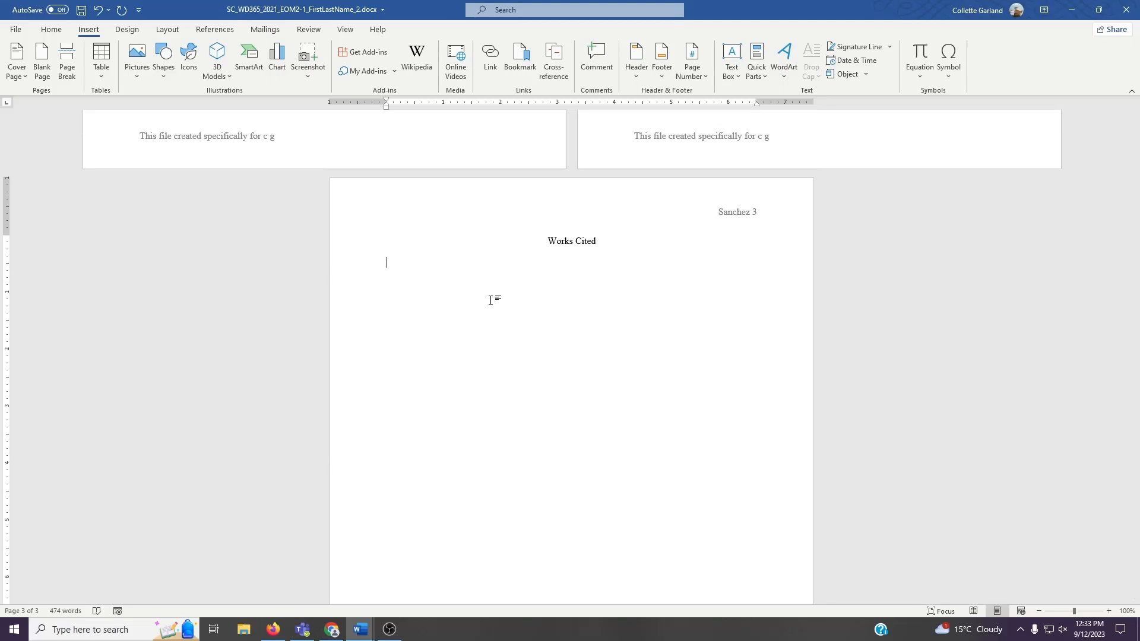
{"action": "left_click", "coordinate": [215, 30]}
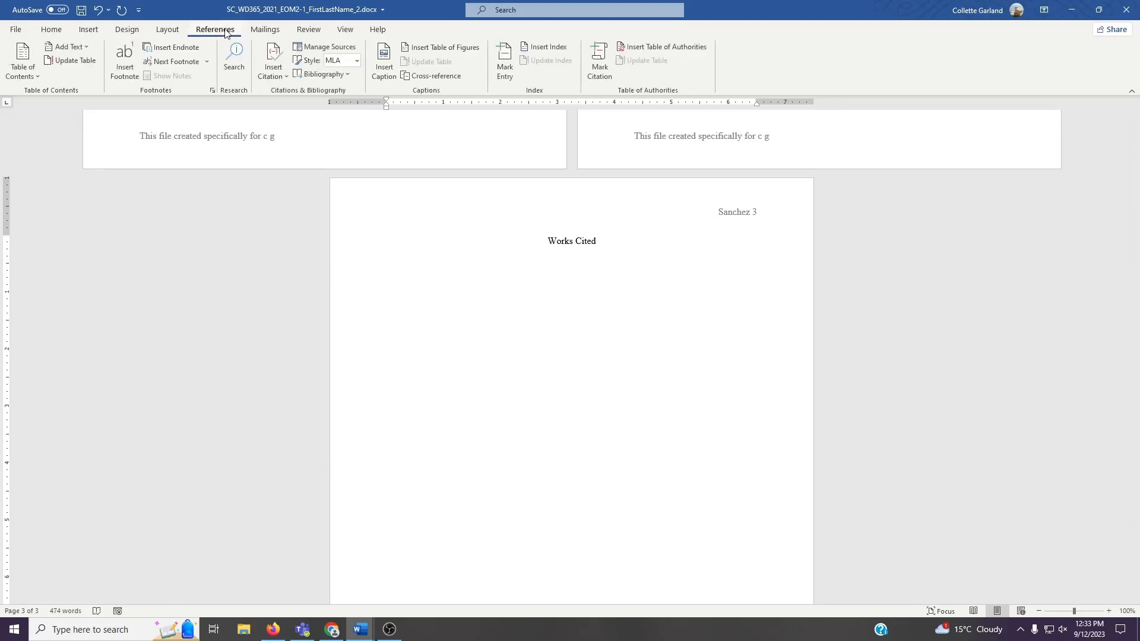
{"action": "left_click", "coordinate": [322, 75]}
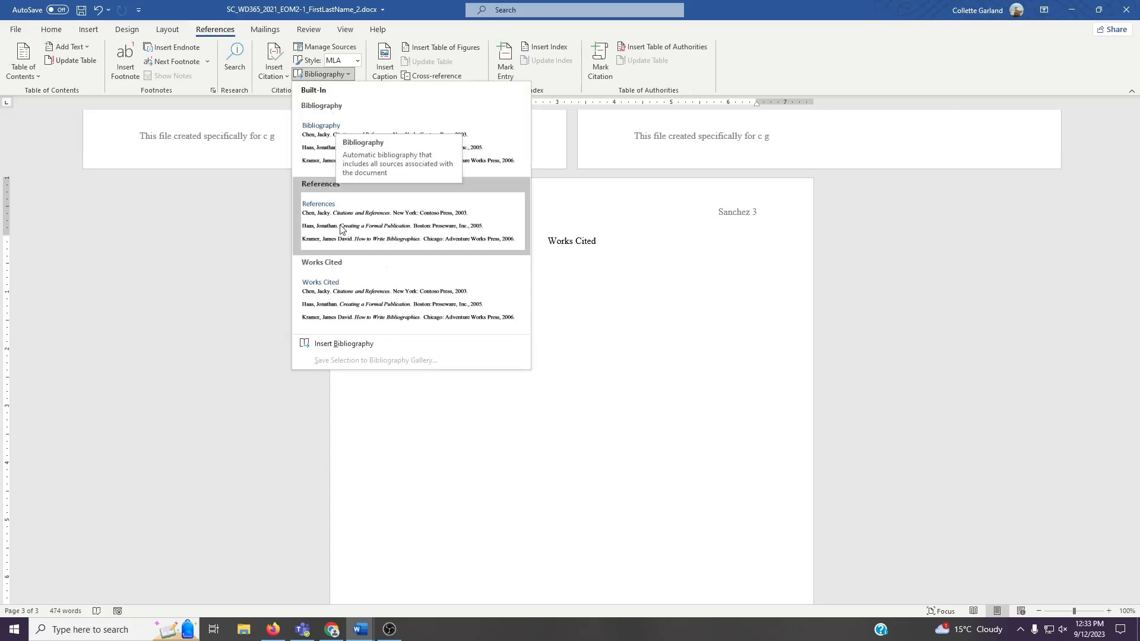
{"action": "left_click", "coordinate": [333, 351]}
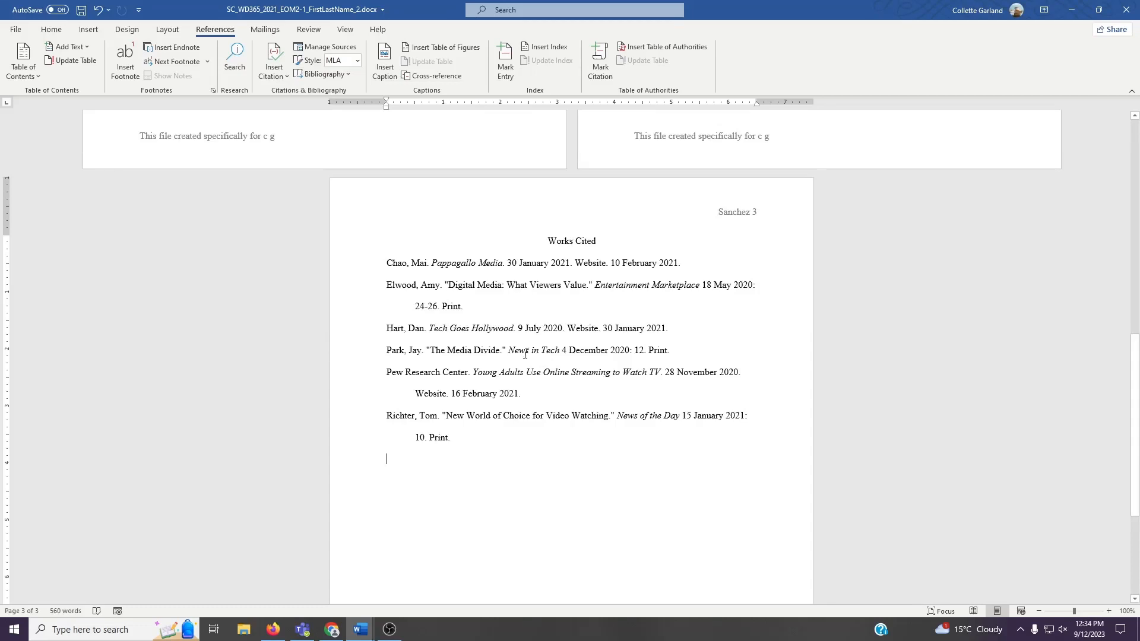
- In the source manager, edit the 'Digital Media: What Viewers Value' source to correct its author's first name
{"action": "left_click", "coordinate": [440, 292]}
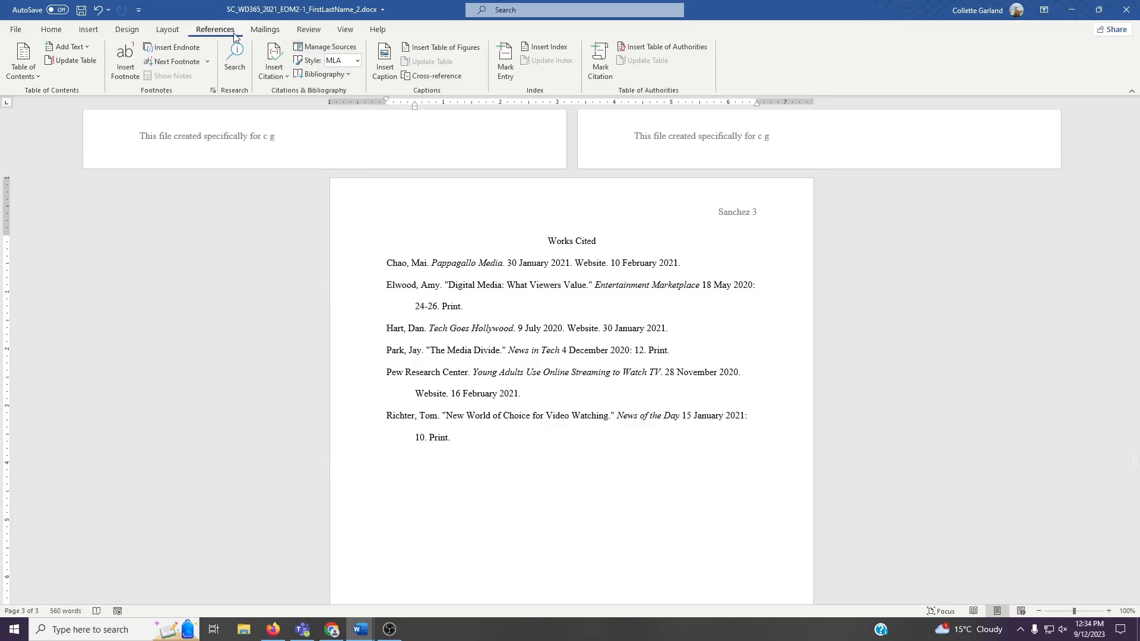
{"action": "left_click", "coordinate": [321, 54]}
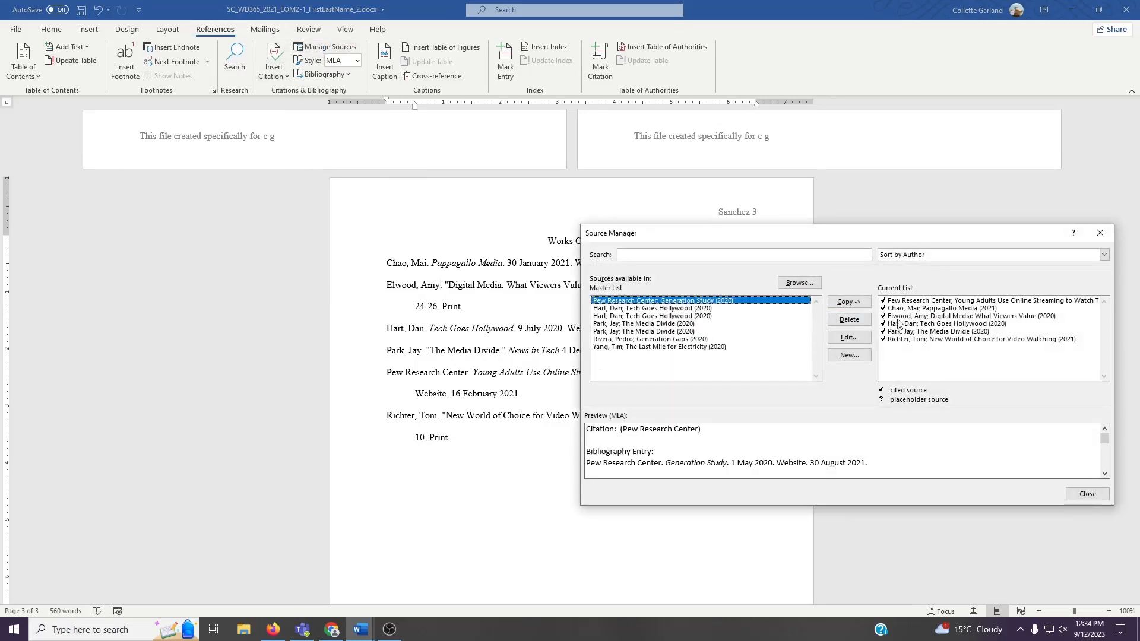
{"action": "left_click", "coordinate": [900, 316]}
{"action": "left_click", "coordinate": [848, 338]}
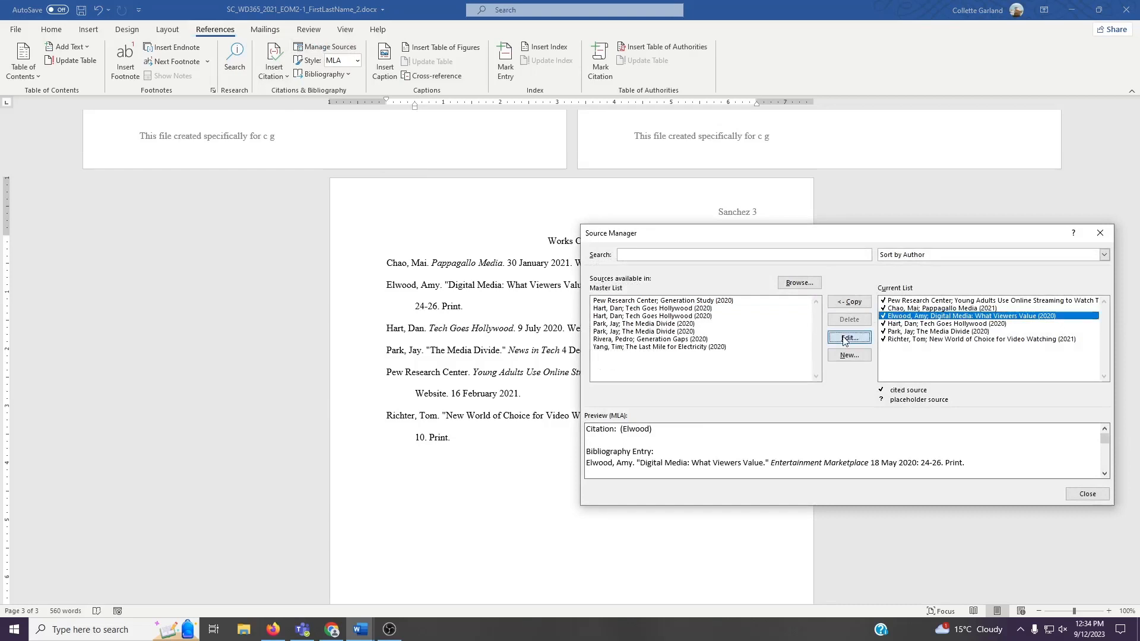
{"action": "left_click", "coordinate": [713, 234]}
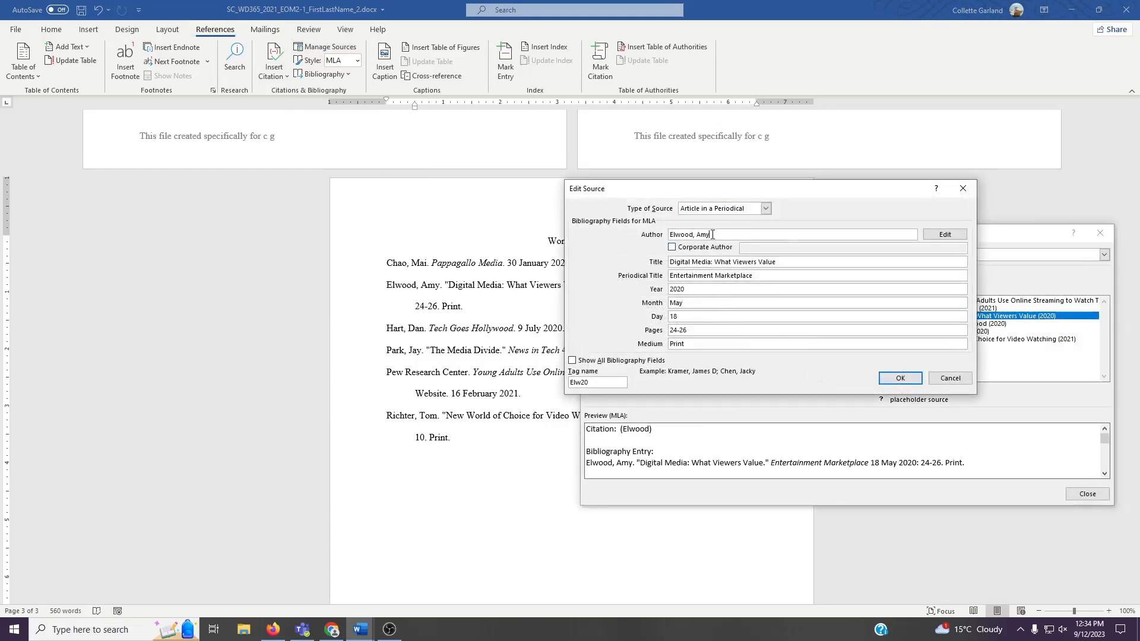
{"action": "key", "text": "BackSpace"}
{"action": "key", "text": "BackSpace"}
{"action": "type", "text": "licia"}
{"action": "left_click", "coordinate": [900, 378]}
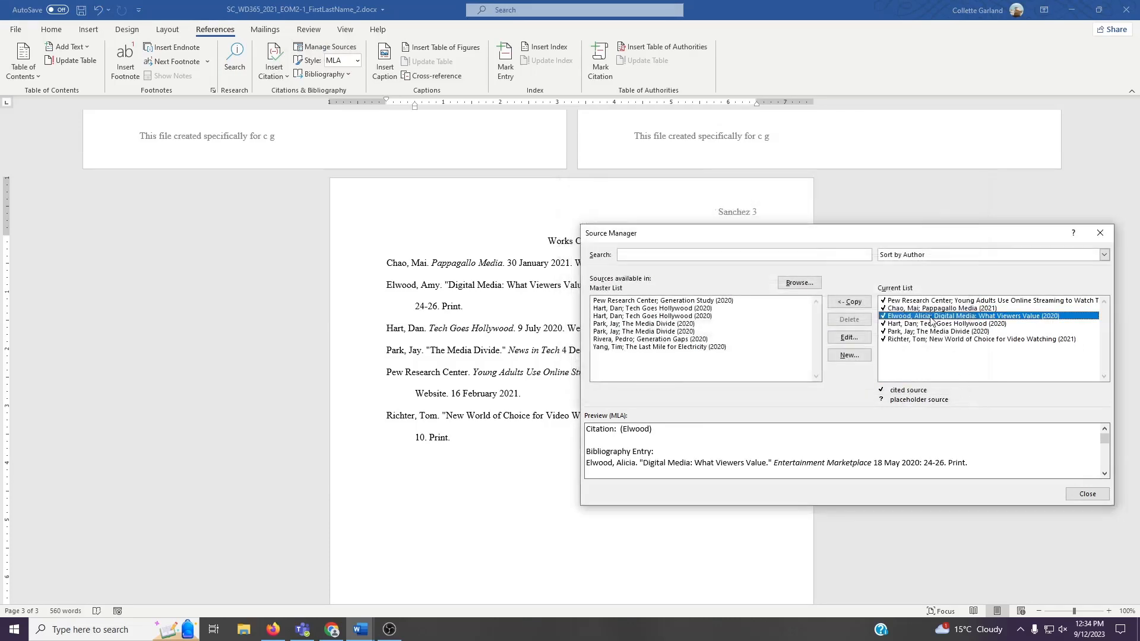
{"action": "left_click", "coordinate": [1087, 494]}
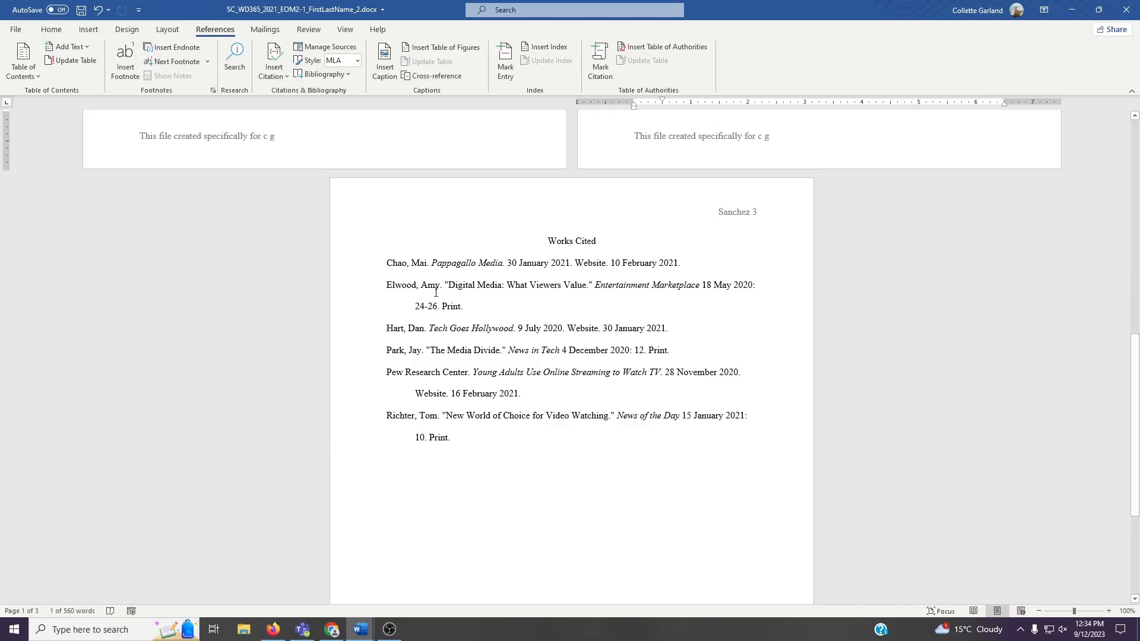
- Update the Works Cited bibliography field and save the document
{"action": "right_click", "coordinate": [434, 284]}
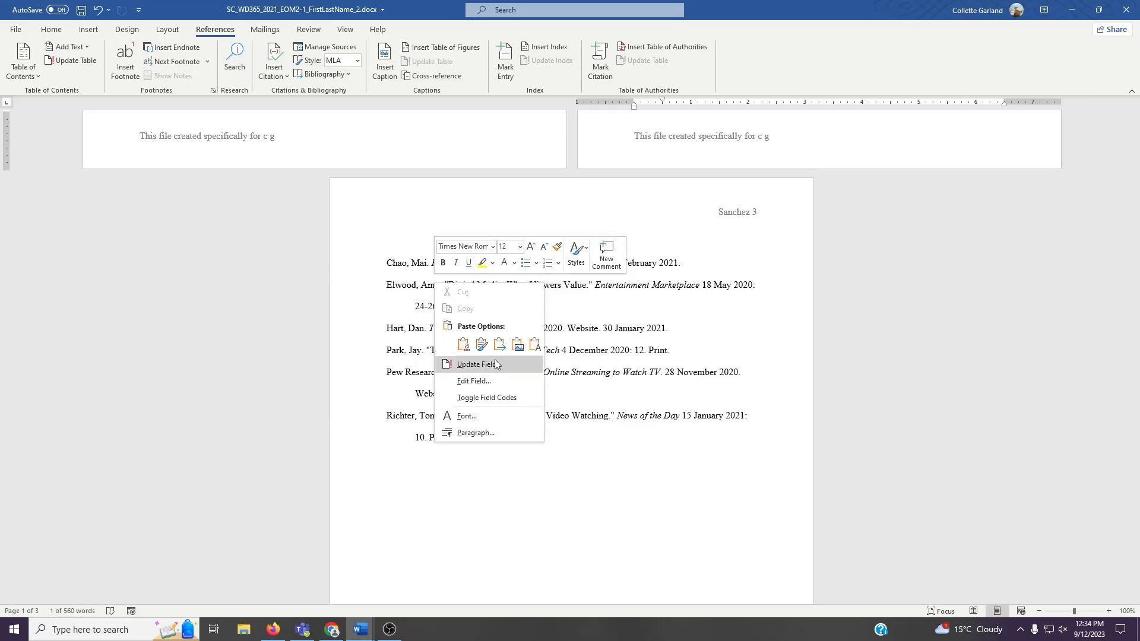
{"action": "left_click", "coordinate": [477, 364]}
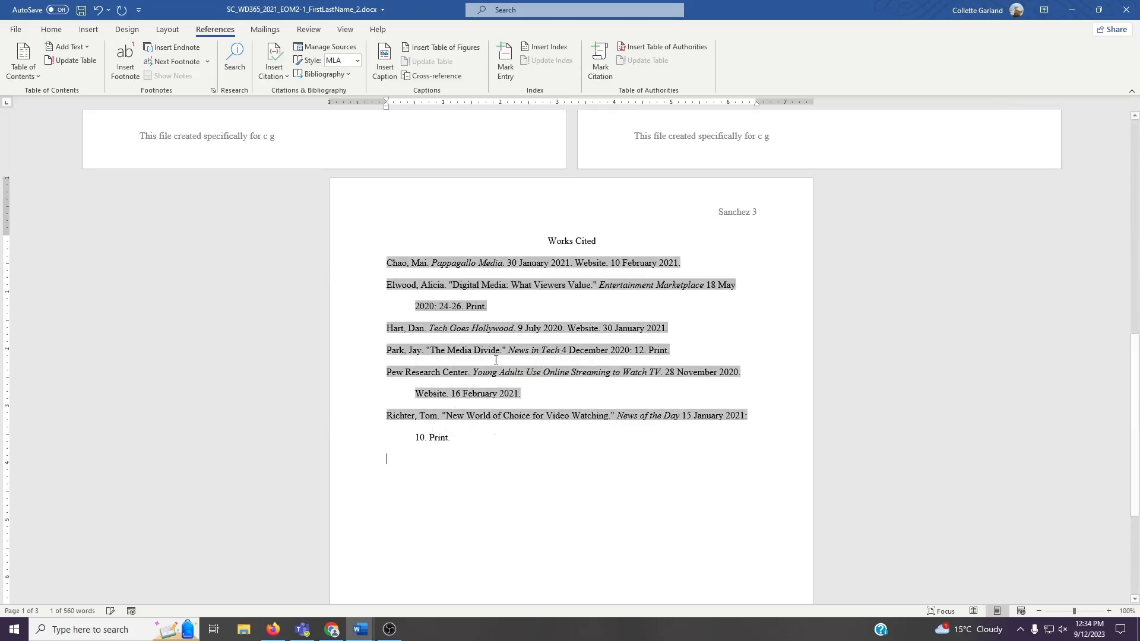
{"action": "left_click", "coordinate": [448, 288]}
{"action": "left_click", "coordinate": [83, 11]}
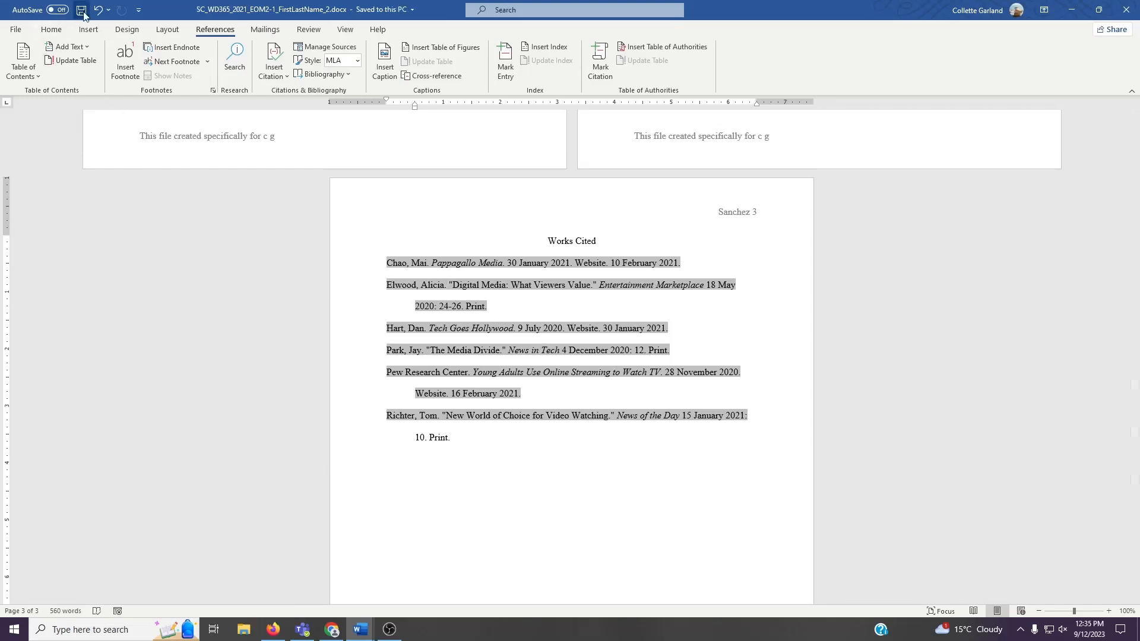